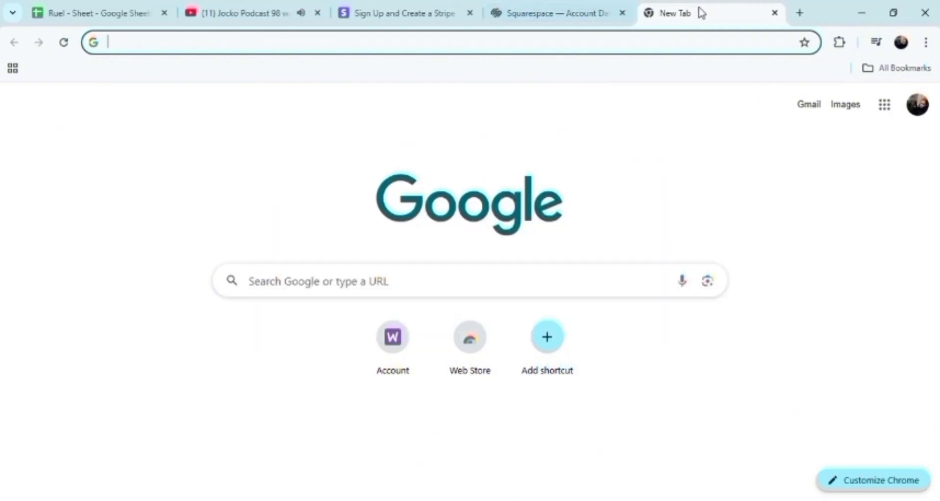
# Switch to the Squarespace dashboard and review the Profile and Account and security pages of the account settings
pyautogui.click(519, 16)
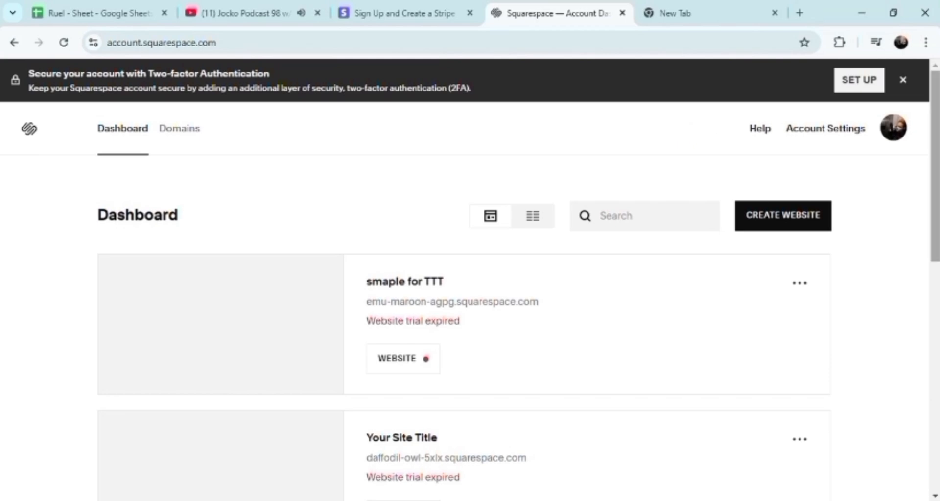
pyautogui.click(900, 138)
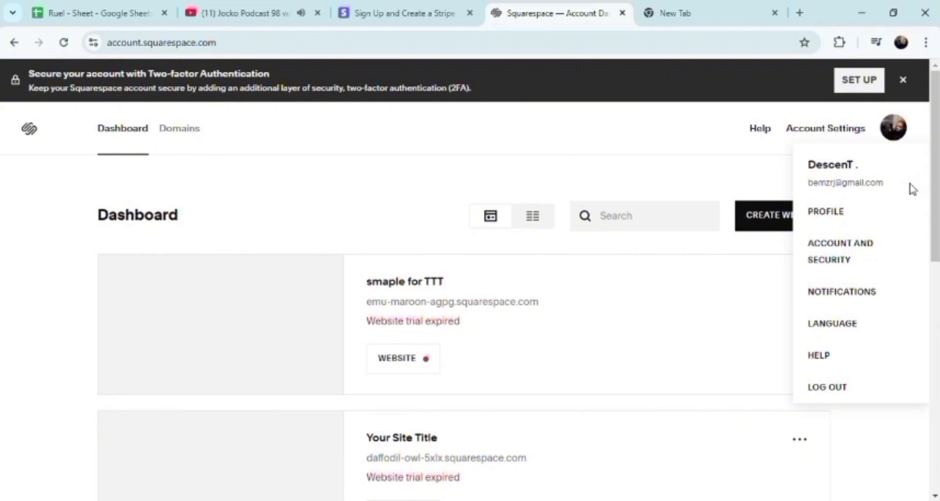
pyautogui.click(879, 212)
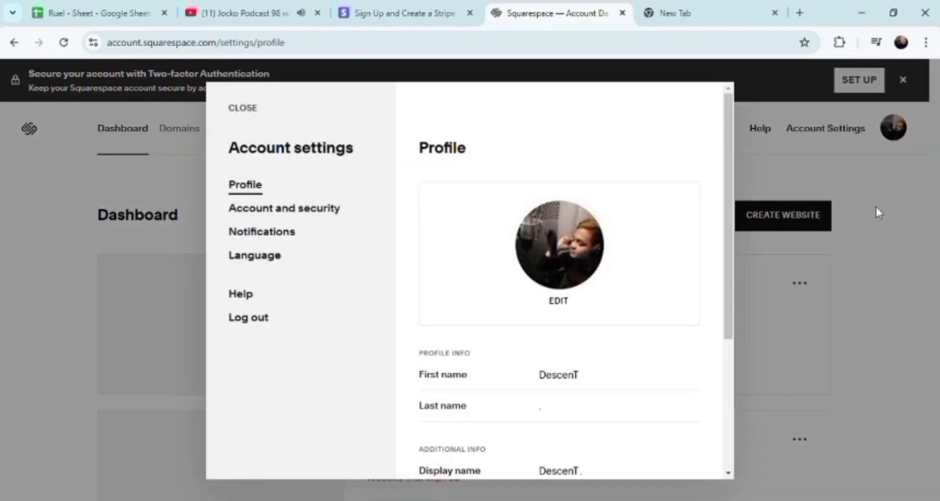
pyautogui.scroll(-3, 710, 298)
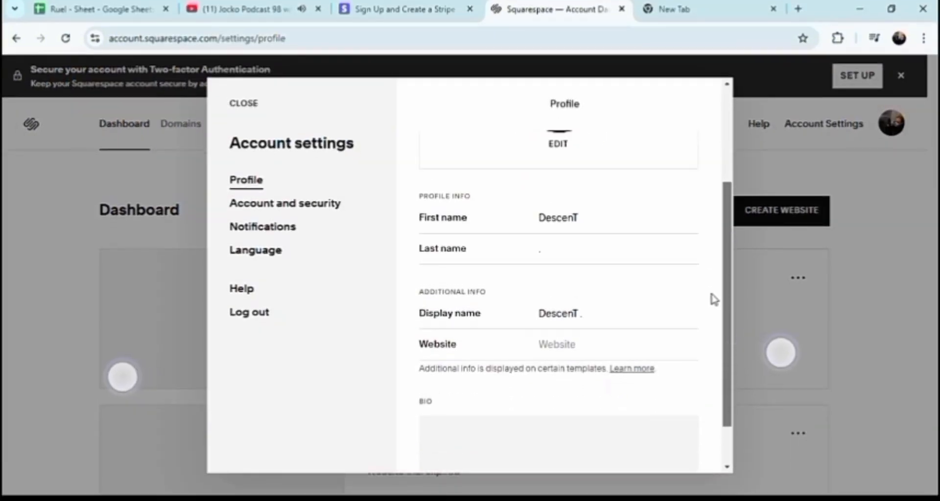
pyautogui.scroll(2, 718, 284)
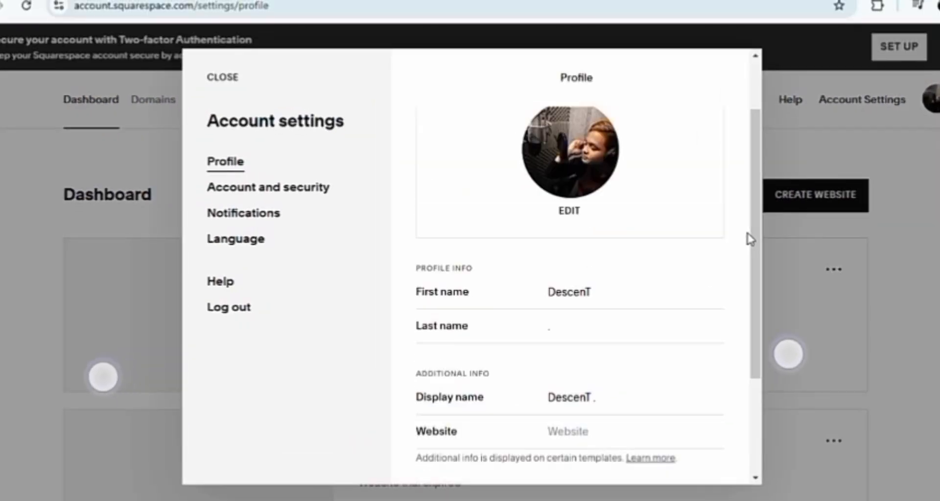
pyautogui.click(252, 192)
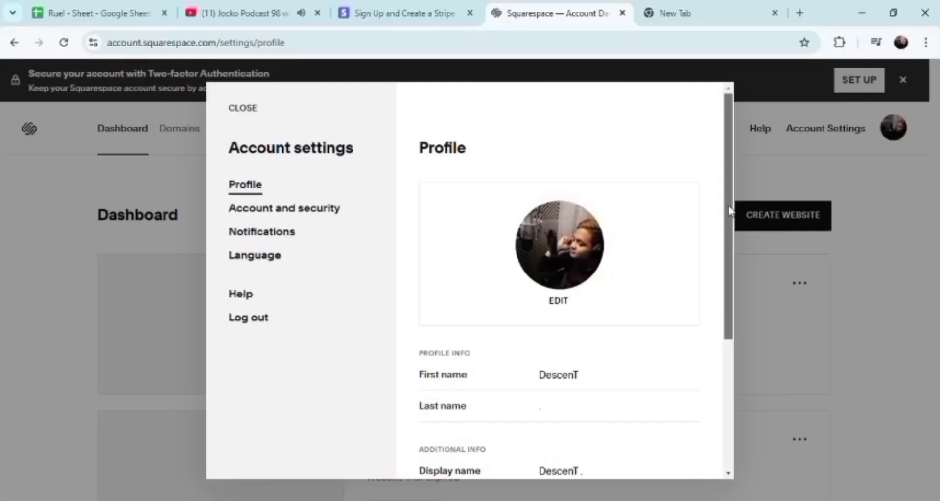
pyautogui.scroll(-2, 737, 276)
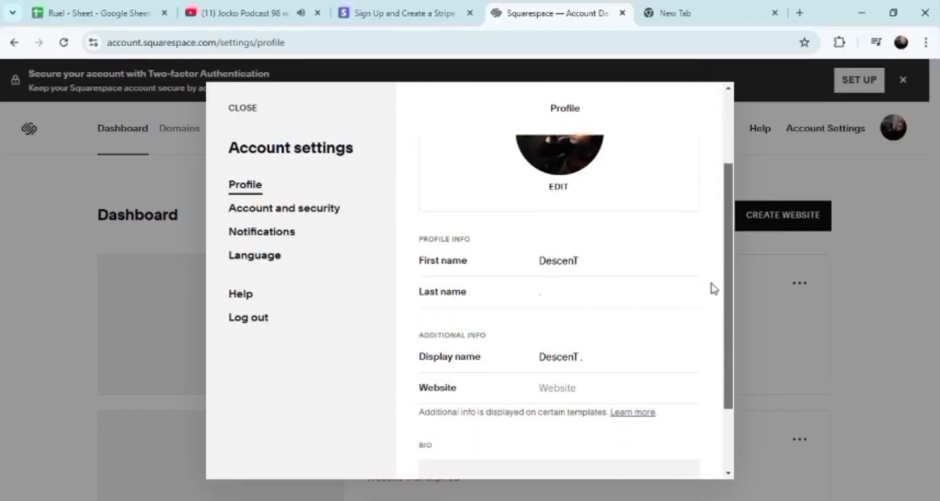
pyautogui.scroll(-1, 714, 294)
pyautogui.scroll(3, 718, 274)
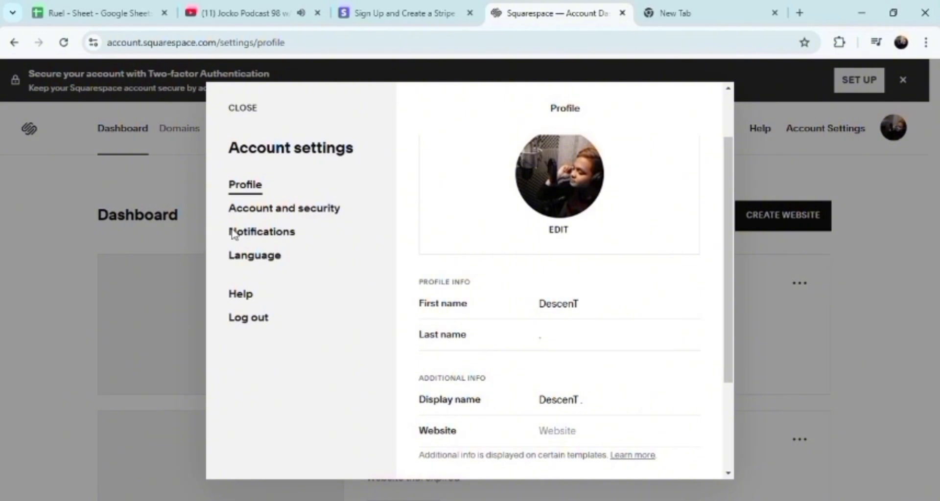
pyautogui.click(271, 213)
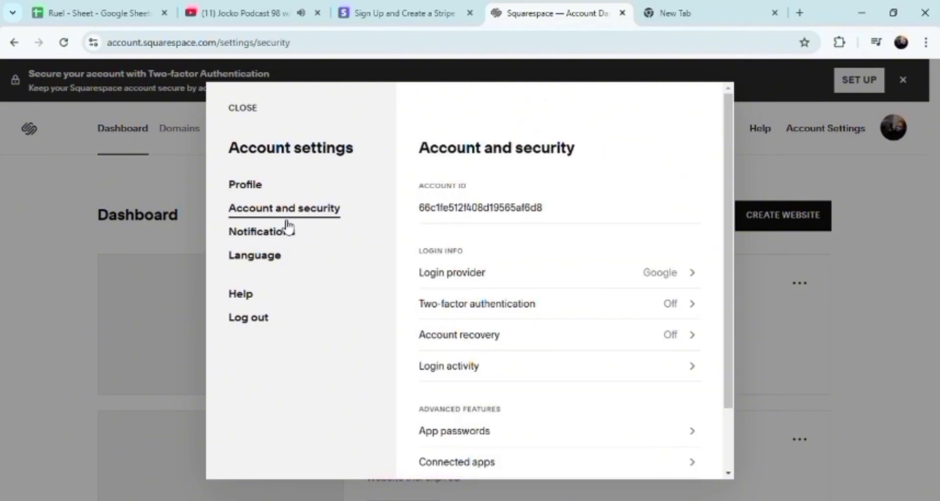
pyautogui.click(822, 342)
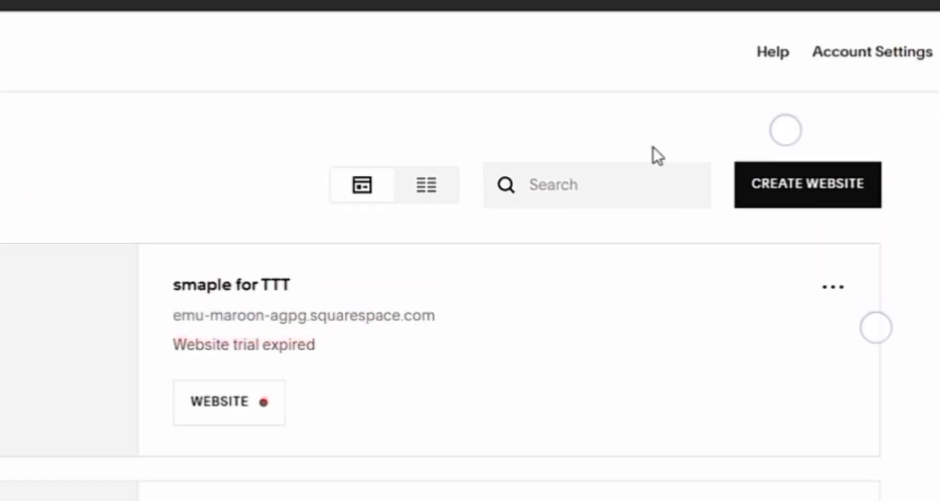
# Create a new website using the Tantillo template from the Popular Designs templates
pyautogui.click(758, 180)
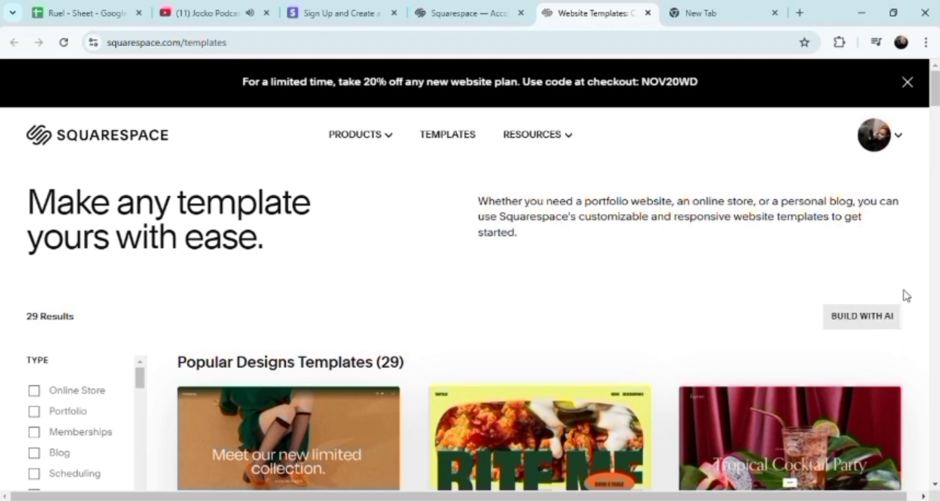
pyautogui.moveTo(936, 91); pyautogui.dragTo(936, 121)
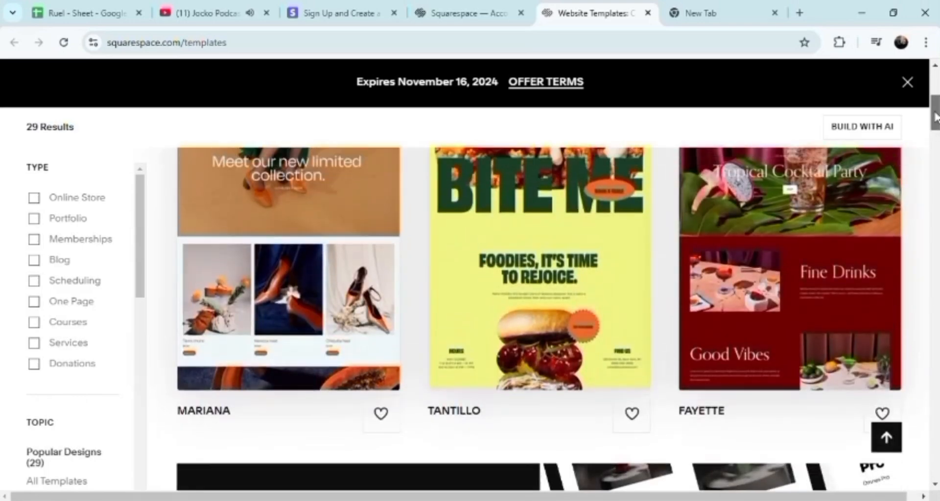
pyautogui.click(567, 239)
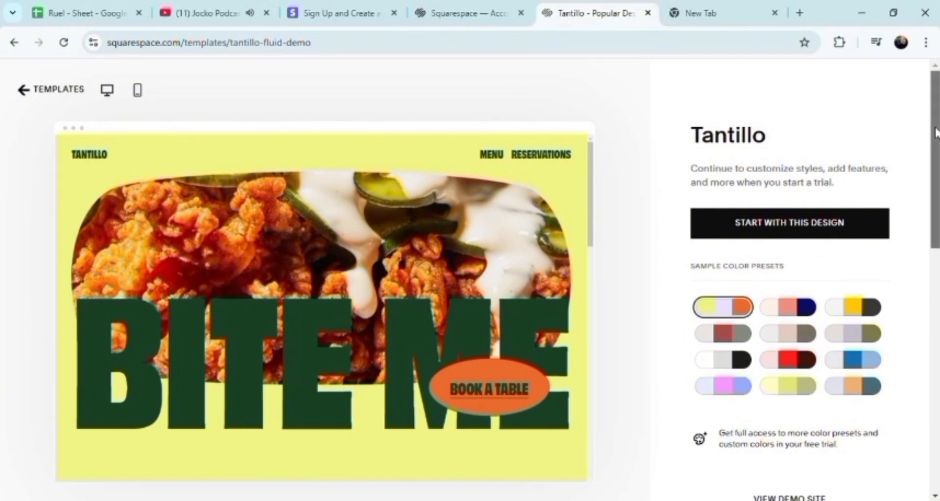
pyautogui.moveTo(933, 98); pyautogui.dragTo(933, 152)
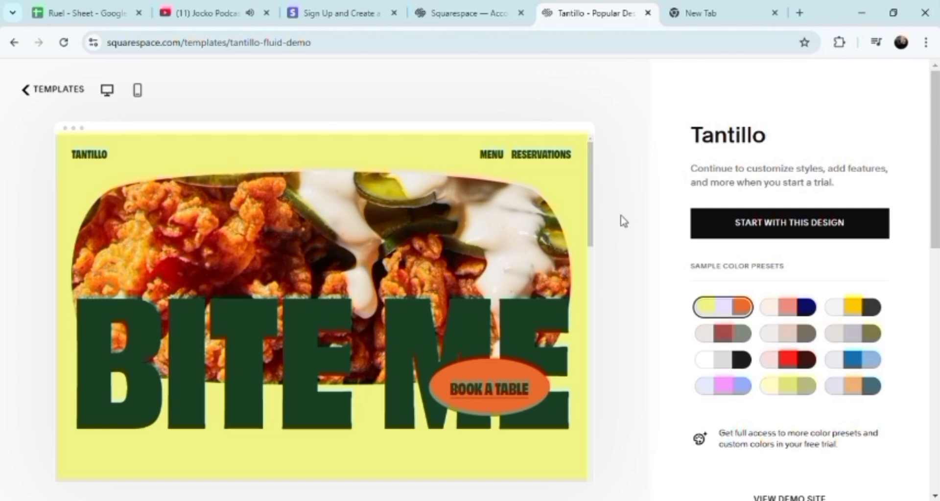
pyautogui.click(761, 222)
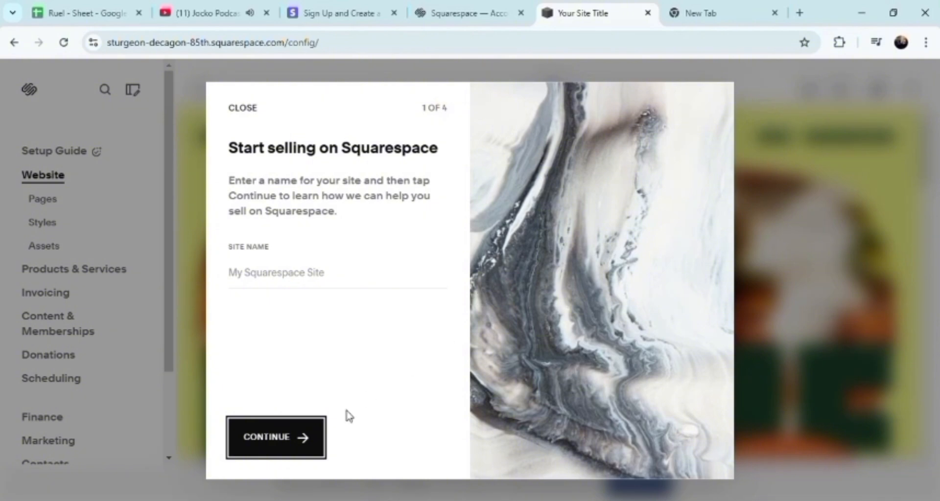
# Complete the four-part selling introduction without entering a site name and dismiss the Invoicing tip
pyautogui.click(301, 436)
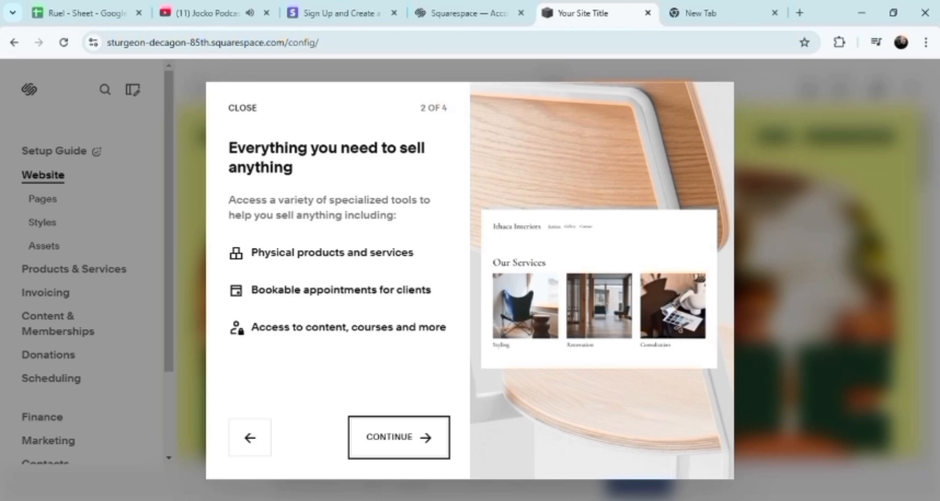
pyautogui.click(406, 442)
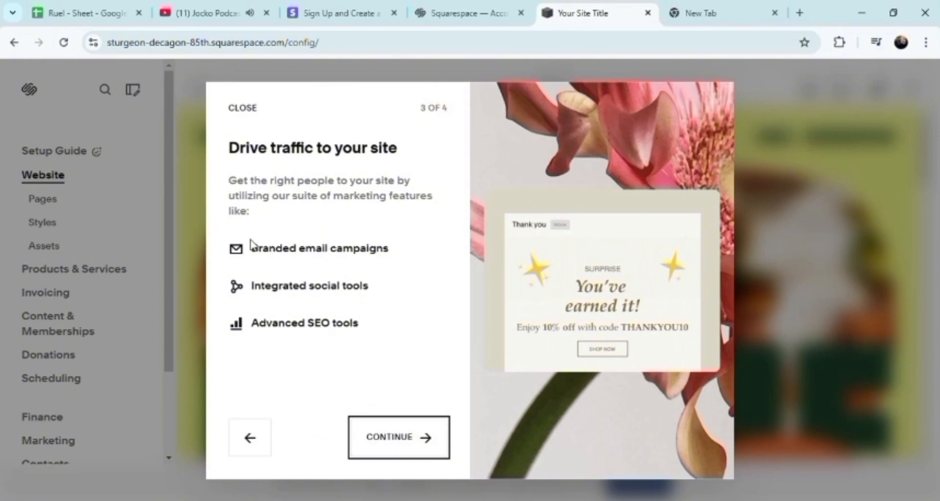
pyautogui.moveTo(244, 249); pyautogui.dragTo(373, 346)
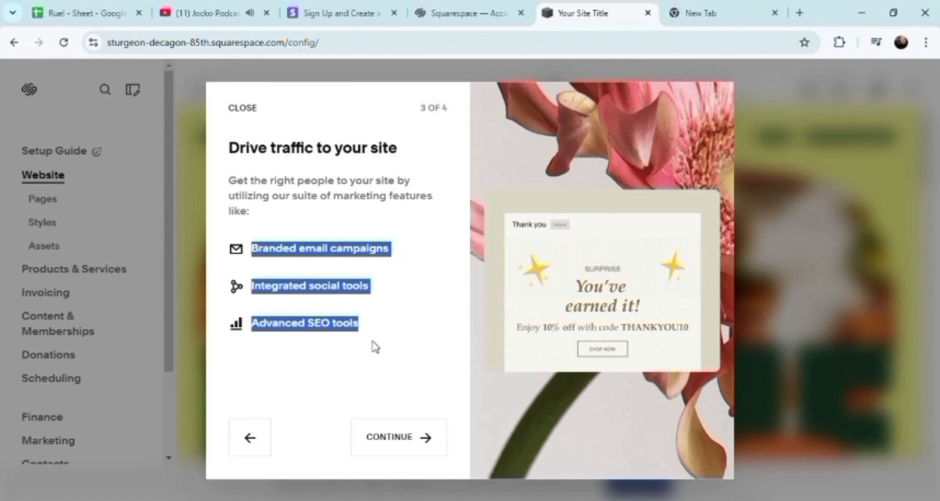
pyautogui.click(399, 436)
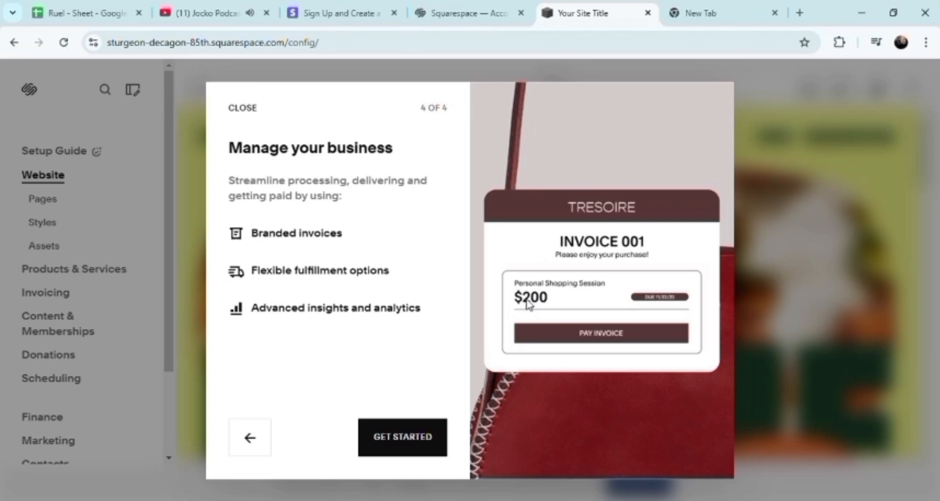
pyautogui.click(418, 435)
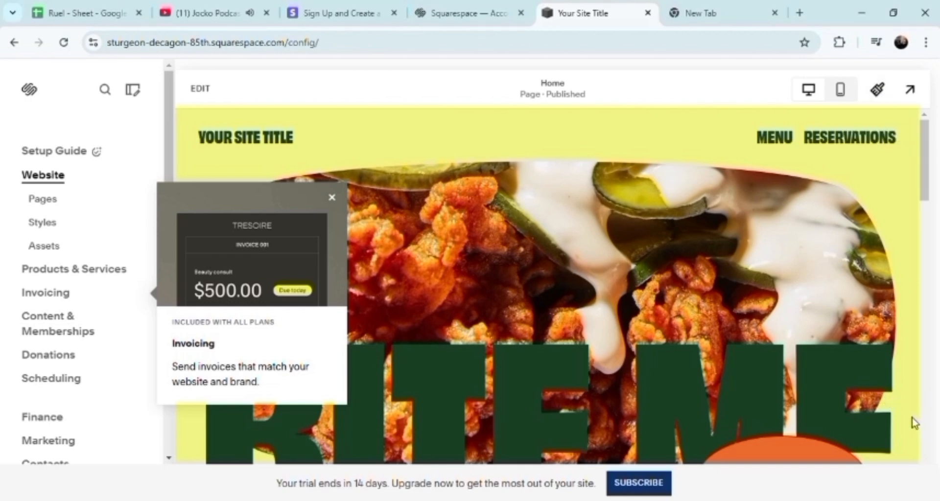
pyautogui.click(332, 197)
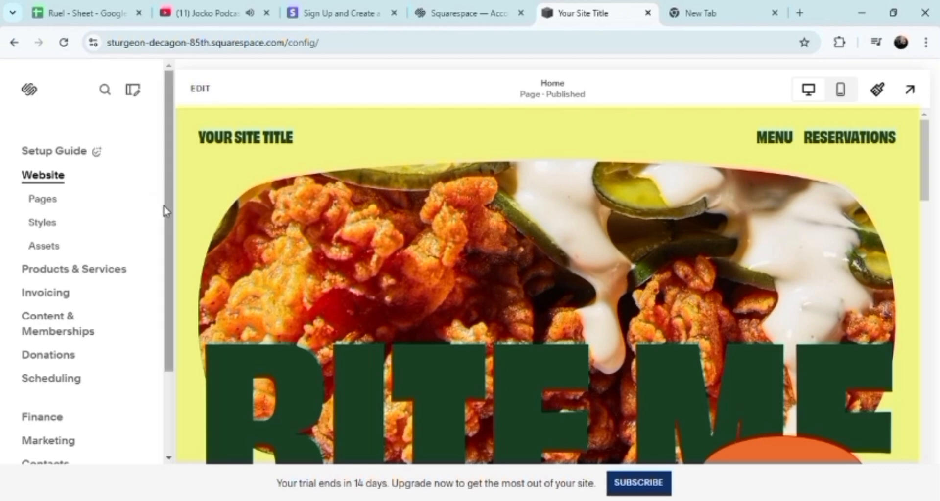
# Search Squarespace Help for "inventory" from the site's search, look through the articles, and return to the site with the search closed
pyautogui.moveTo(169, 215); pyautogui.dragTo(185, 189)
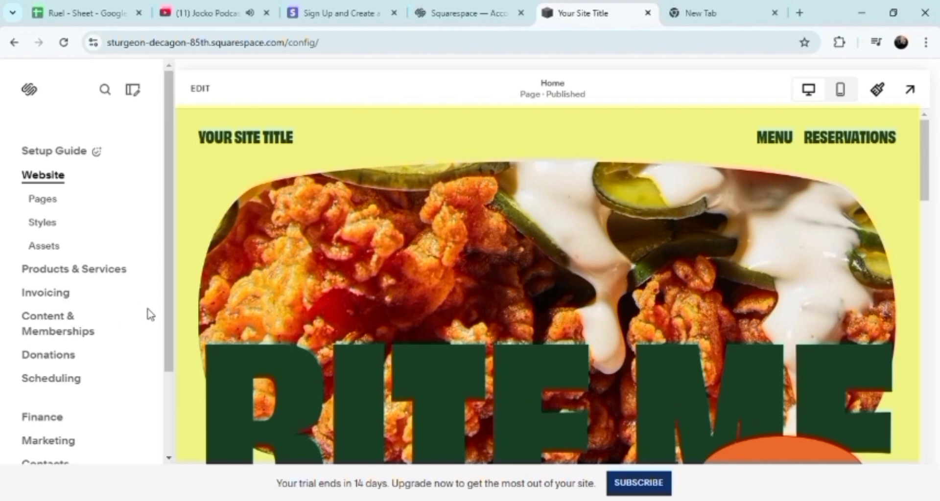
pyautogui.click(107, 90)
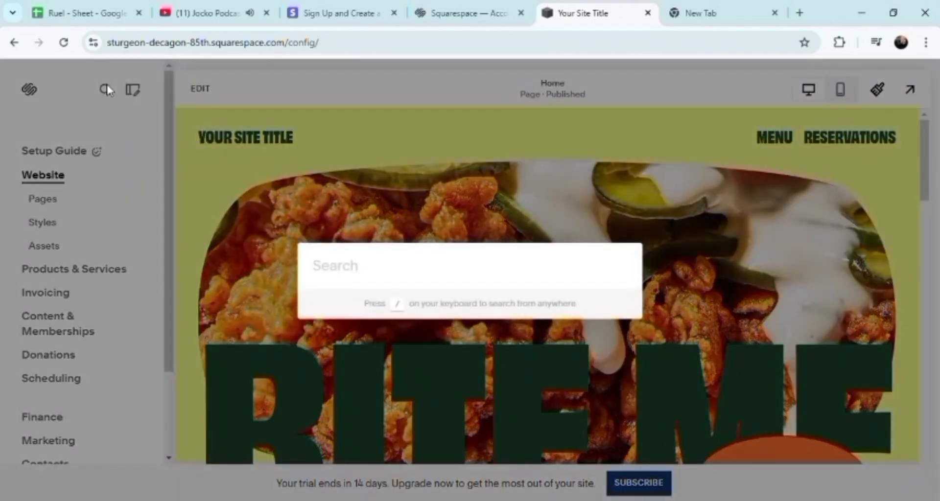
pyautogui.write('in')
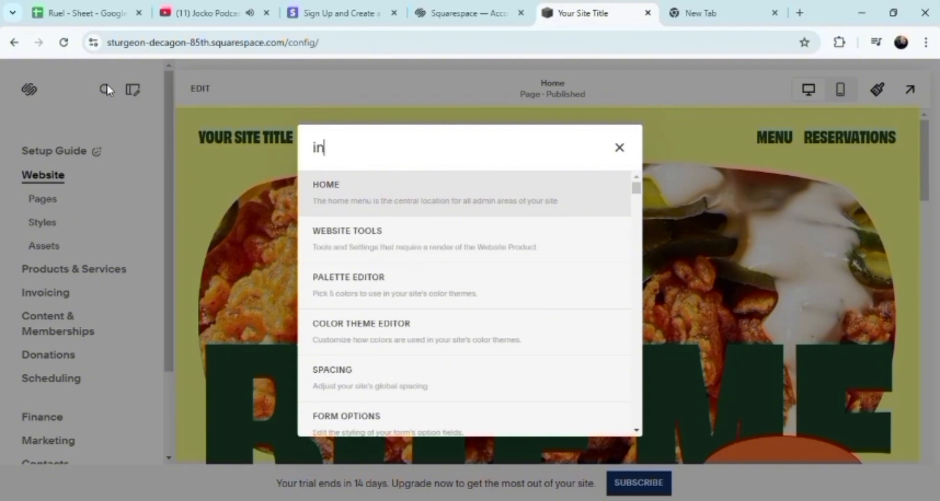
pyautogui.write('vent')
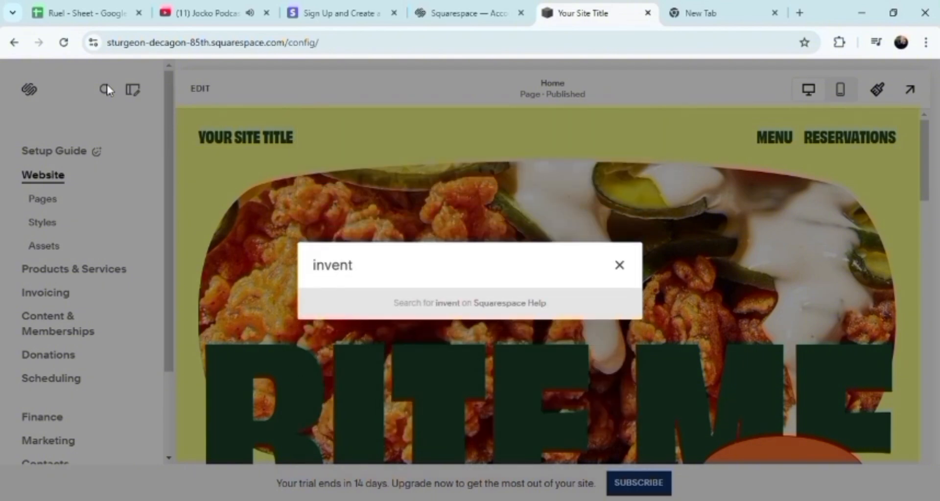
pyautogui.write('o')
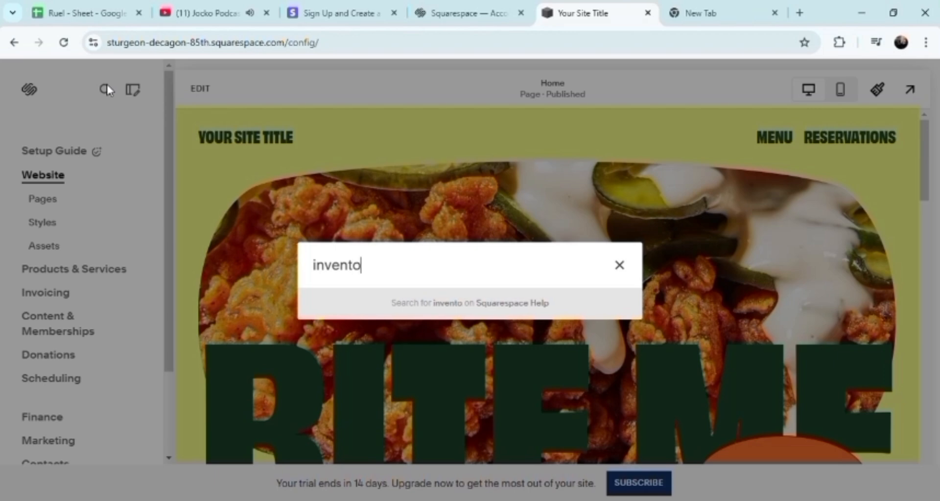
pyautogui.write('ry')
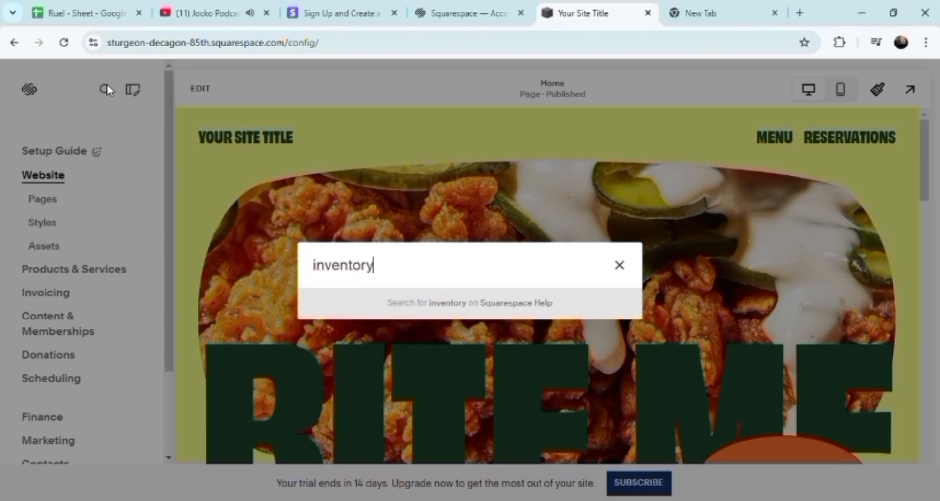
pyautogui.press('Return')
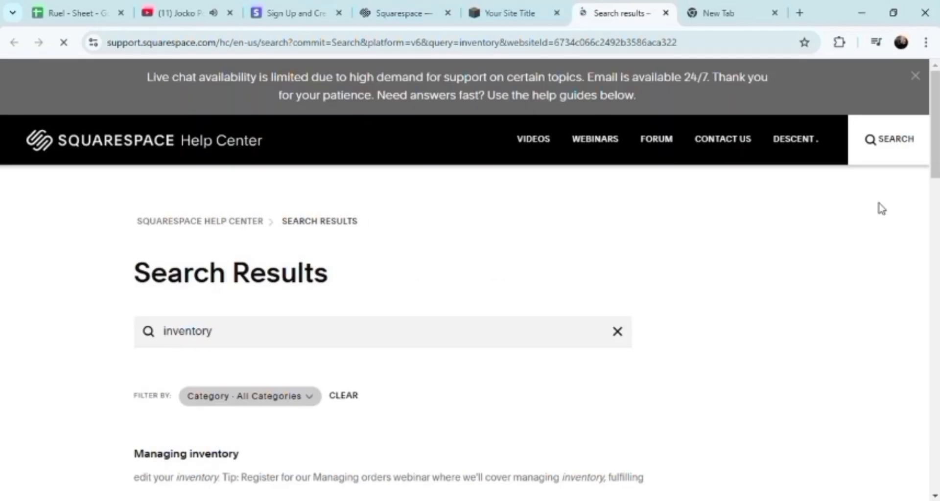
pyautogui.moveTo(936, 130); pyautogui.dragTo(936, 248)
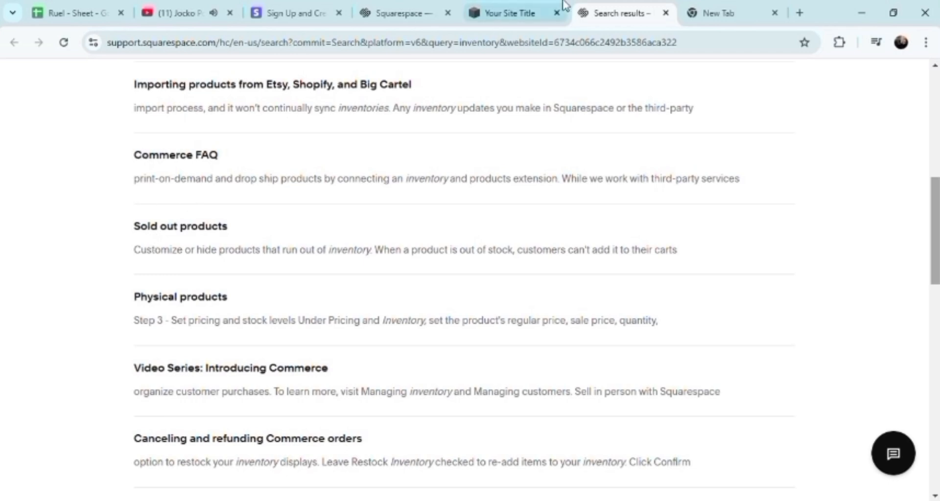
pyautogui.click(498, 19)
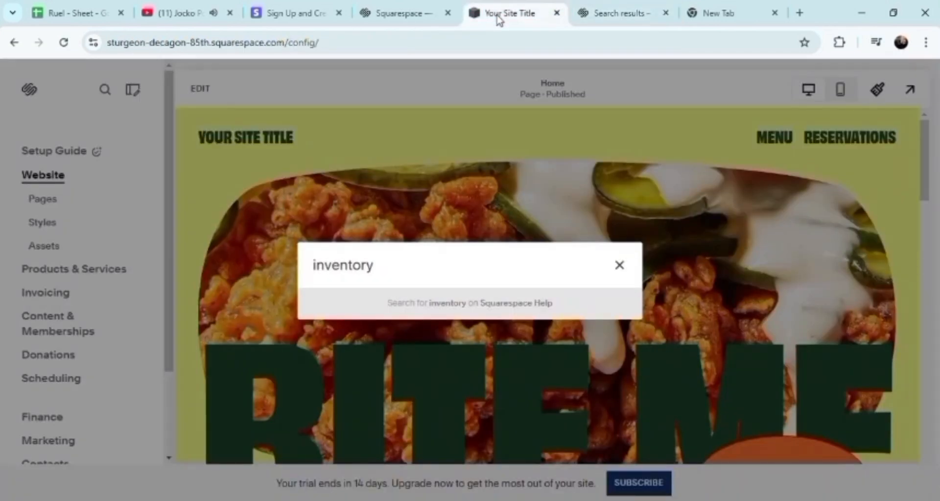
pyautogui.click(620, 266)
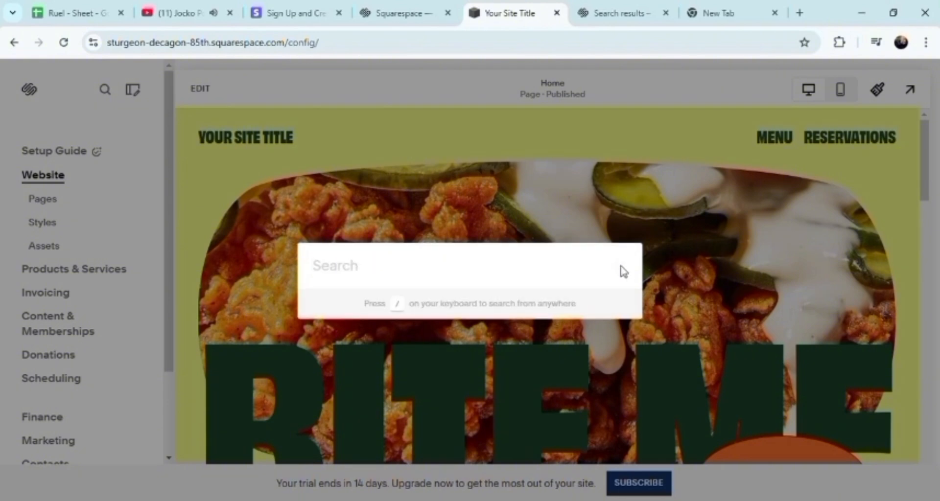
pyautogui.click(767, 287)
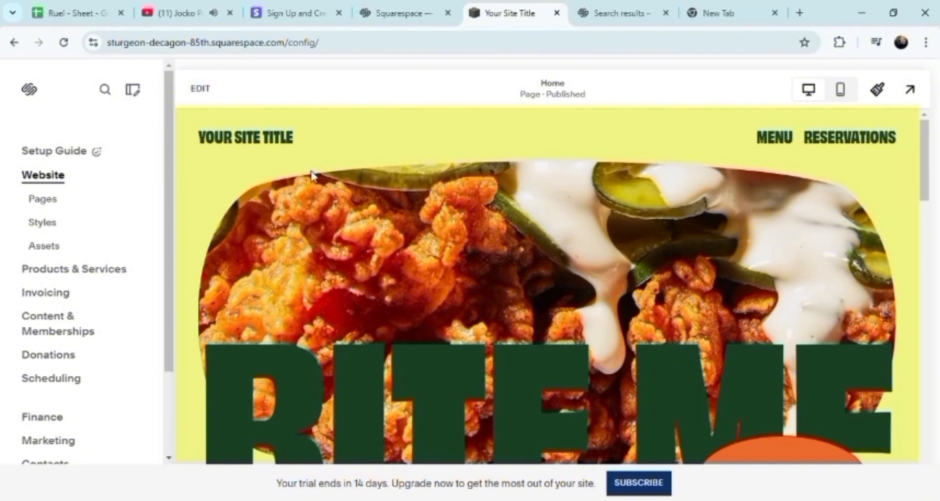
# Open the Home page for editing and start editing the site header
pyautogui.click(213, 98)
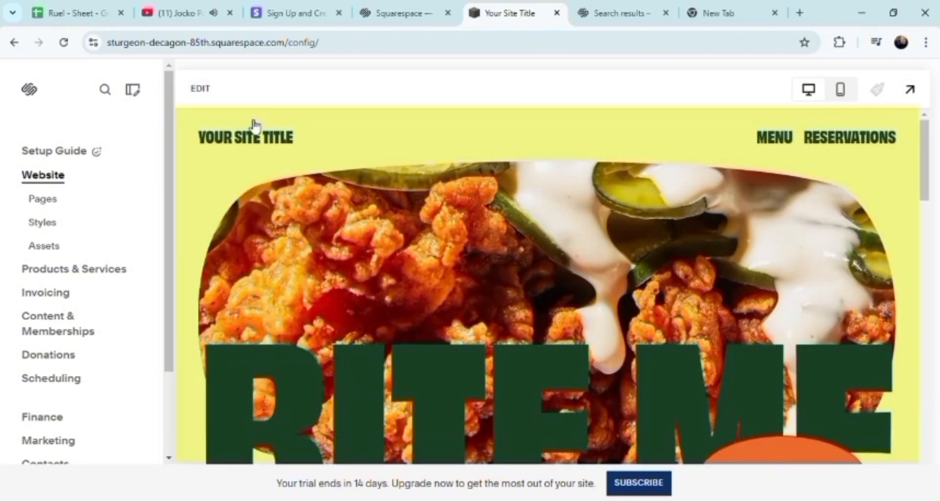
pyautogui.scroll(-5, 271, 146)
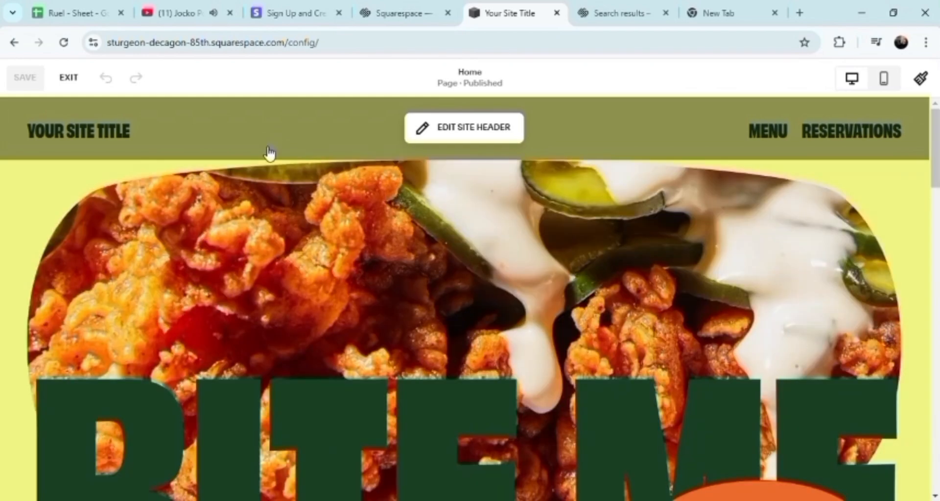
pyautogui.click(471, 133)
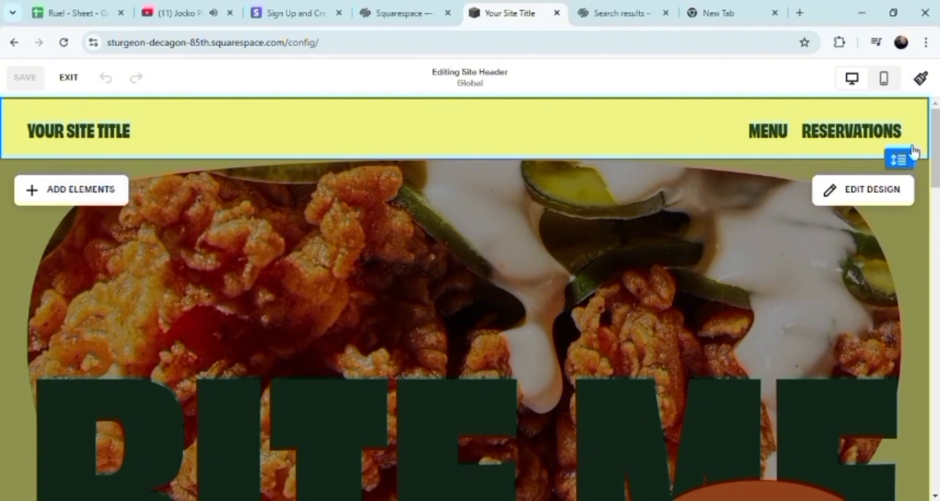
# Look over the Home page, reopen the site header for editing, and increase the header's height
pyautogui.moveTo(938, 142); pyautogui.dragTo(937, 360)
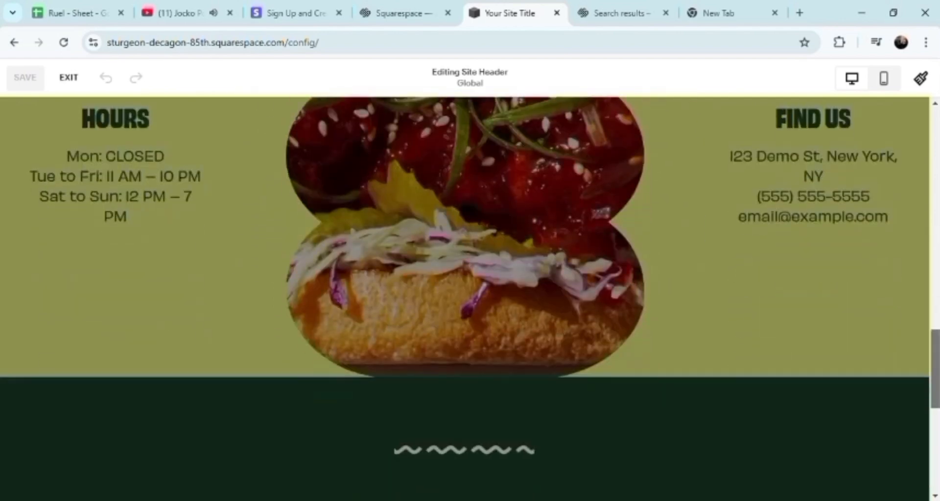
pyautogui.scroll(3, 346, 293)
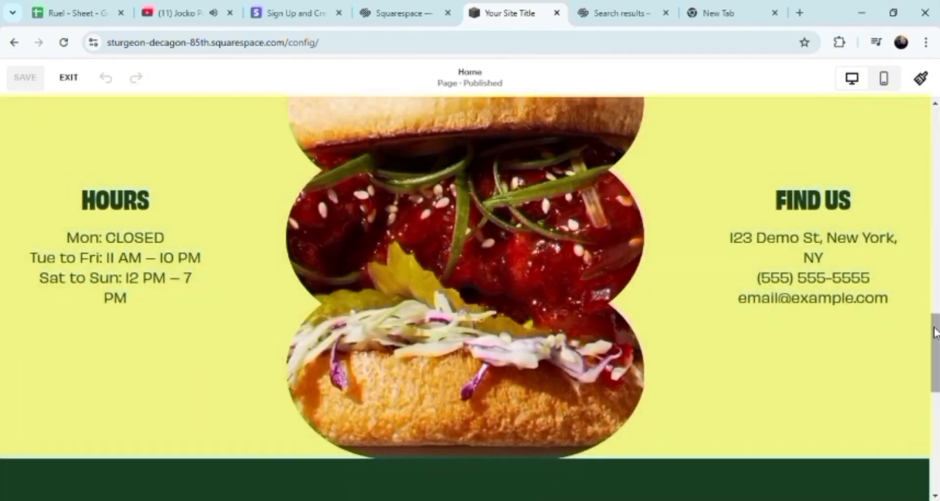
pyautogui.moveTo(935, 338); pyautogui.dragTo(935, 133)
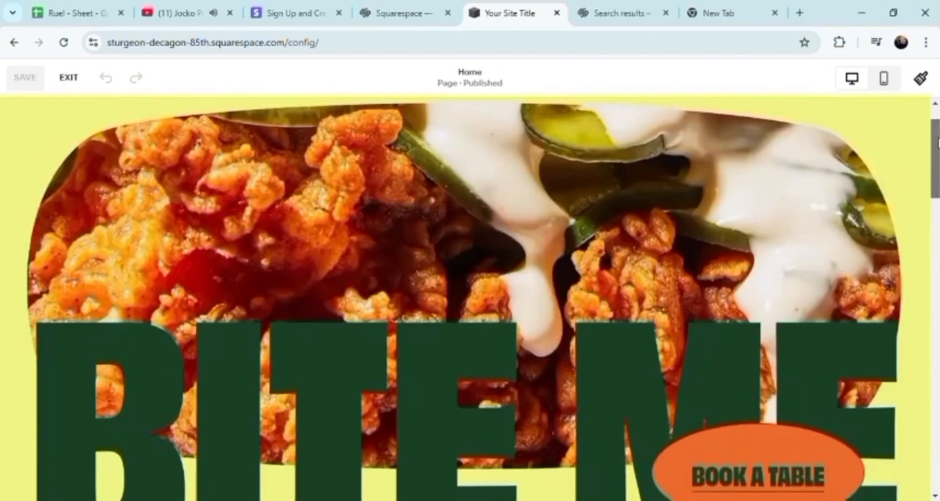
pyautogui.moveTo(199, 111)
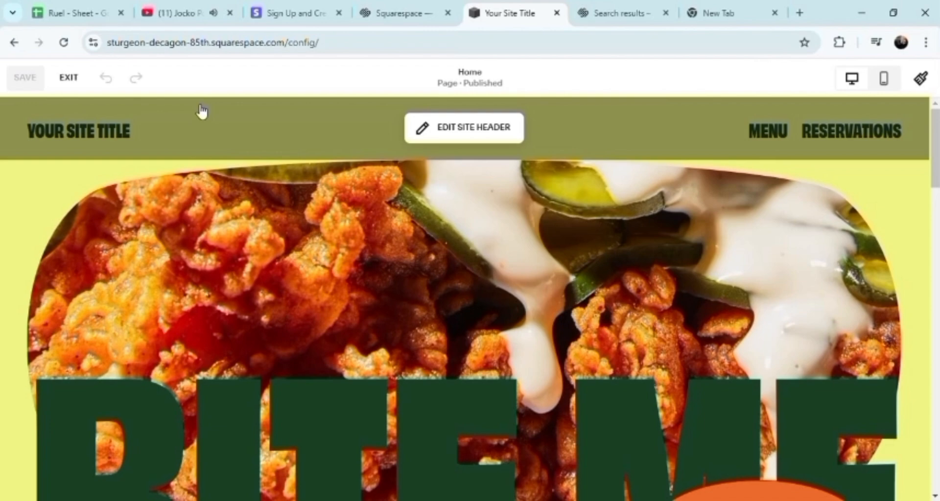
pyautogui.click(451, 129)
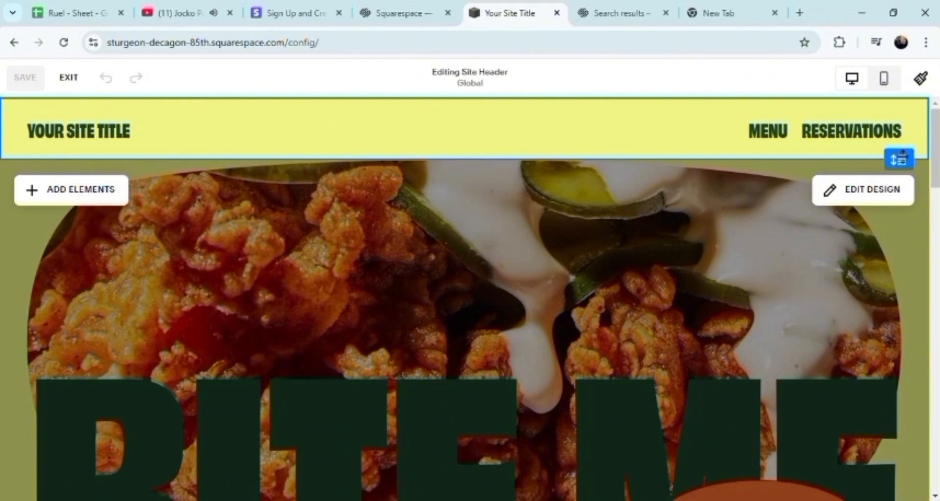
pyautogui.moveTo(898, 169); pyautogui.dragTo(890, 218)
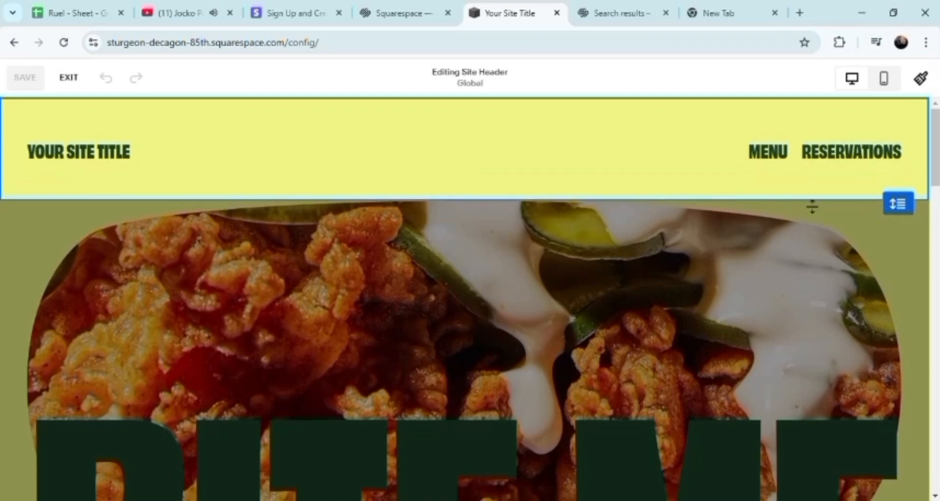
# Review the header's site title, logo image and mobile logo settings without changing them
pyautogui.click(121, 148)
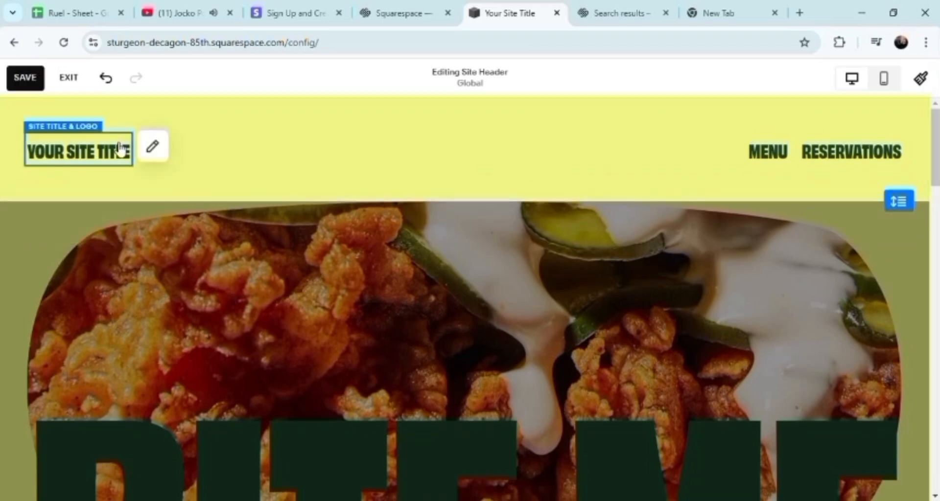
pyautogui.click(152, 147)
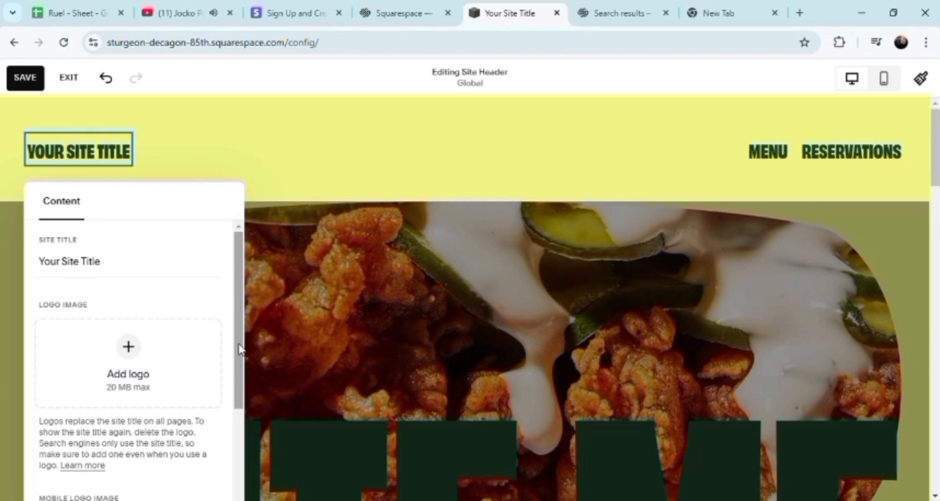
pyautogui.scroll(-3, 225, 407)
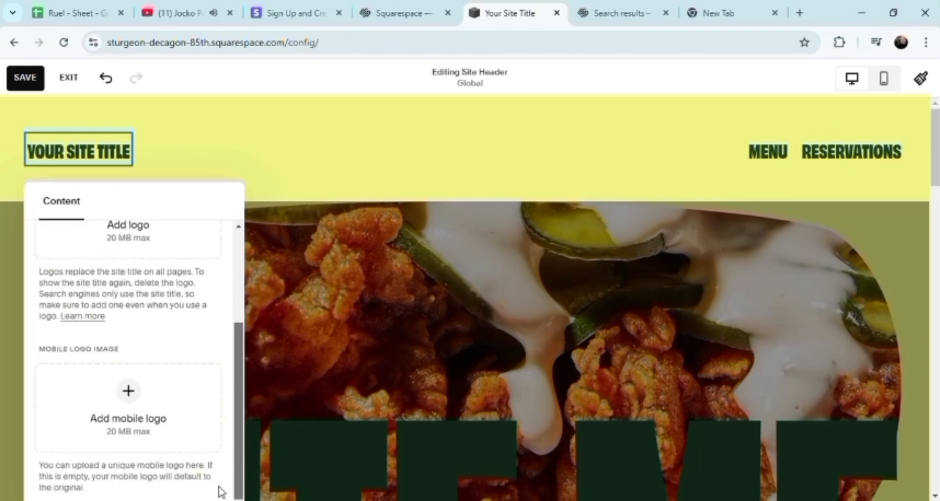
pyautogui.scroll(3, 221, 488)
pyautogui.click(388, 274)
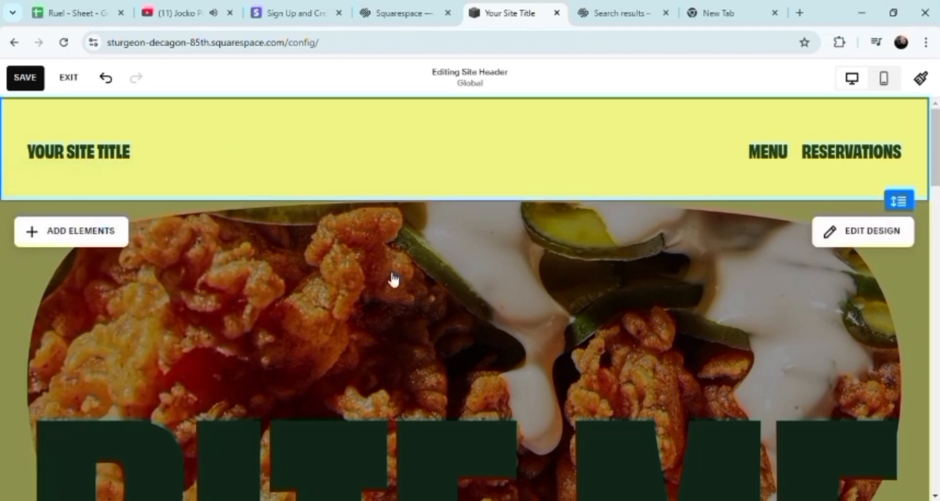
pyautogui.click(104, 145)
pyautogui.click(102, 144)
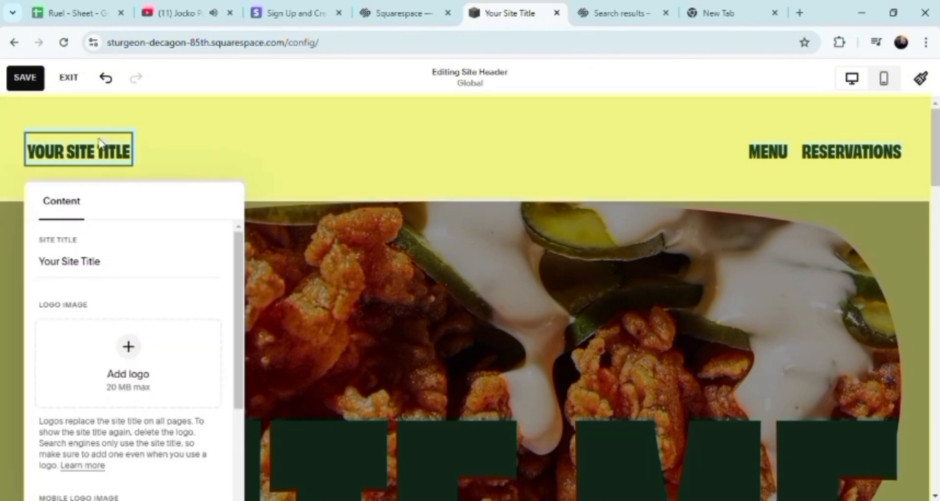
pyautogui.press('Escape')
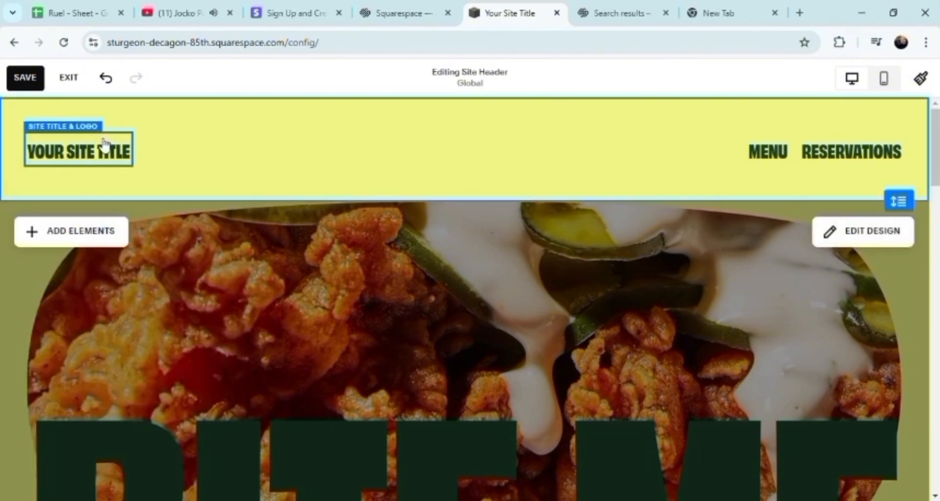
# Check the image library for a header logo from the site title settings and close it without choosing a file
pyautogui.click(105, 145)
pyautogui.click(153, 149)
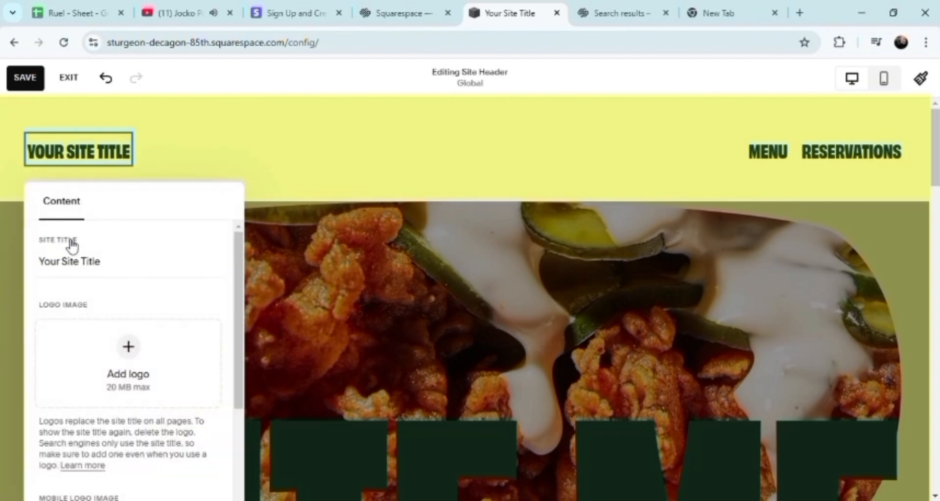
pyautogui.click(138, 348)
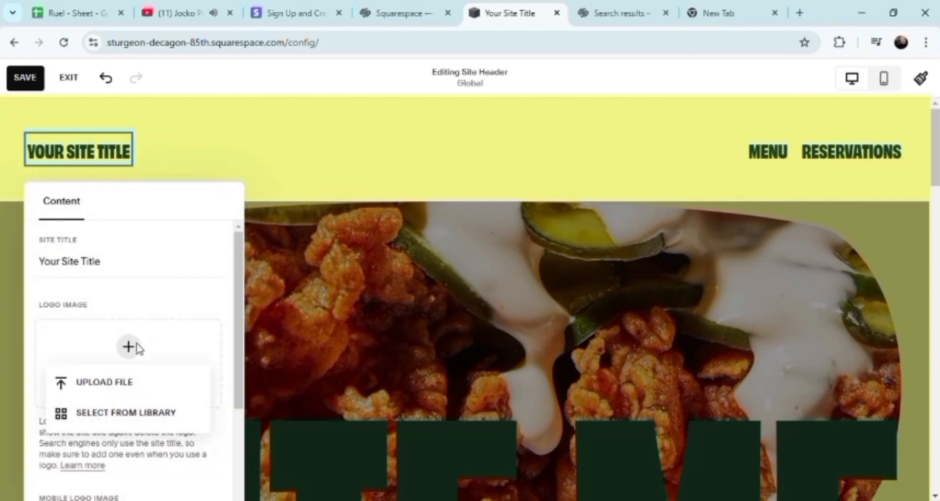
pyautogui.click(149, 417)
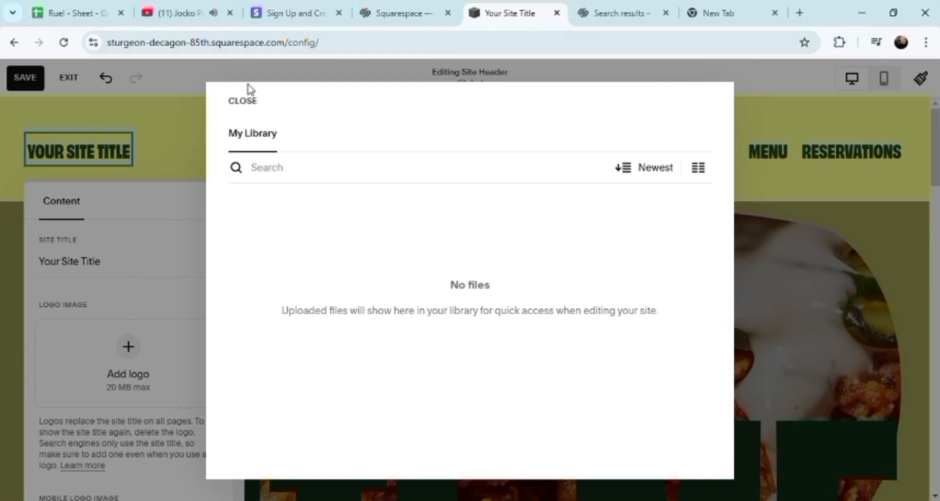
pyautogui.click(252, 104)
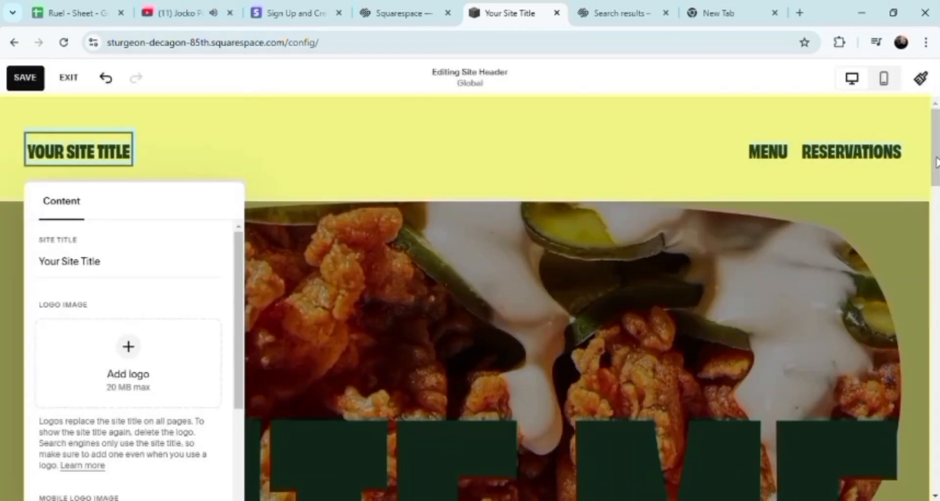
pyautogui.click(441, 158)
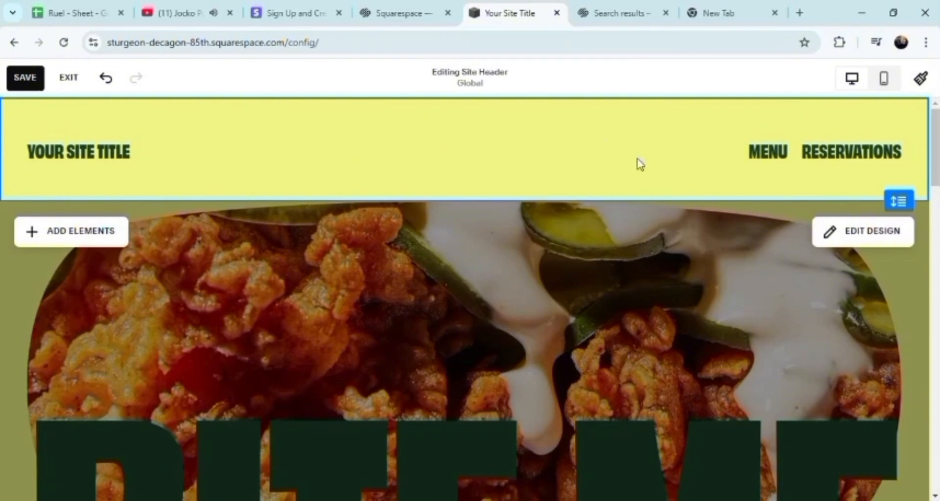
# Reduce the site header's link spacing slightly, set its color style to Gradient, and check the header on the page
pyautogui.scroll(-3, 936, 171)
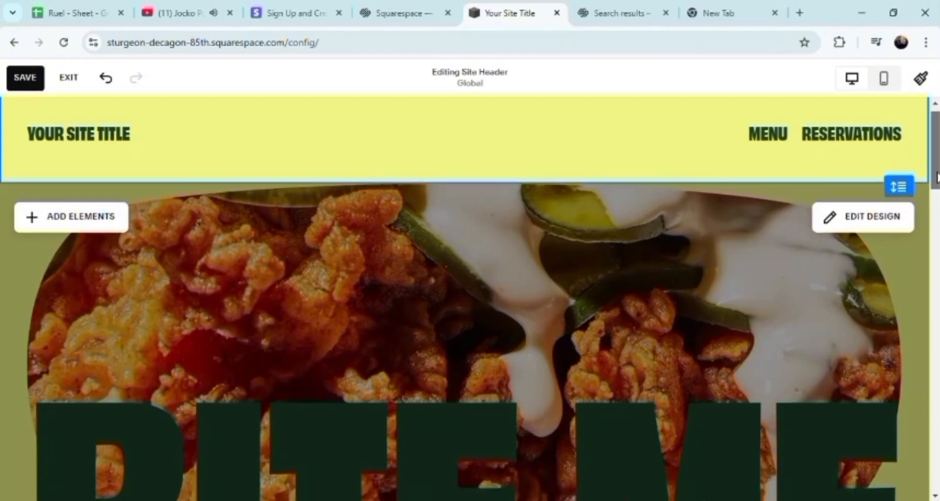
pyautogui.scroll(1, 877, 142)
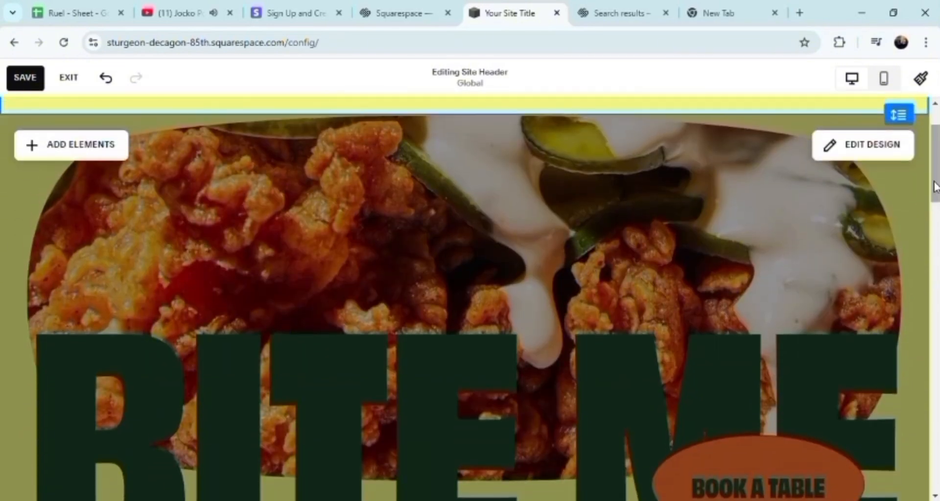
pyautogui.click(882, 146)
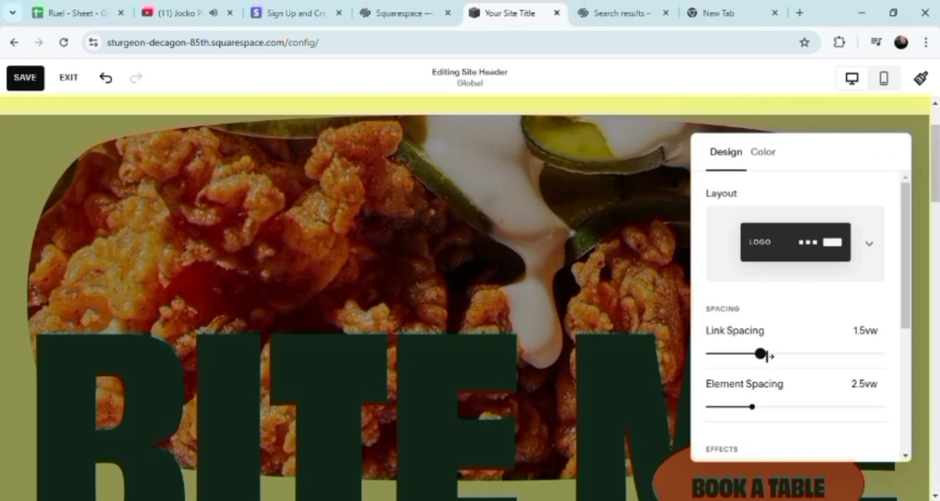
pyautogui.moveTo(767, 356)
pyautogui.mouseDown()
pyautogui.moveTo(745, 357)
pyautogui.moveTo(762, 357)
pyautogui.mouseUp()
pyautogui.click(765, 155)
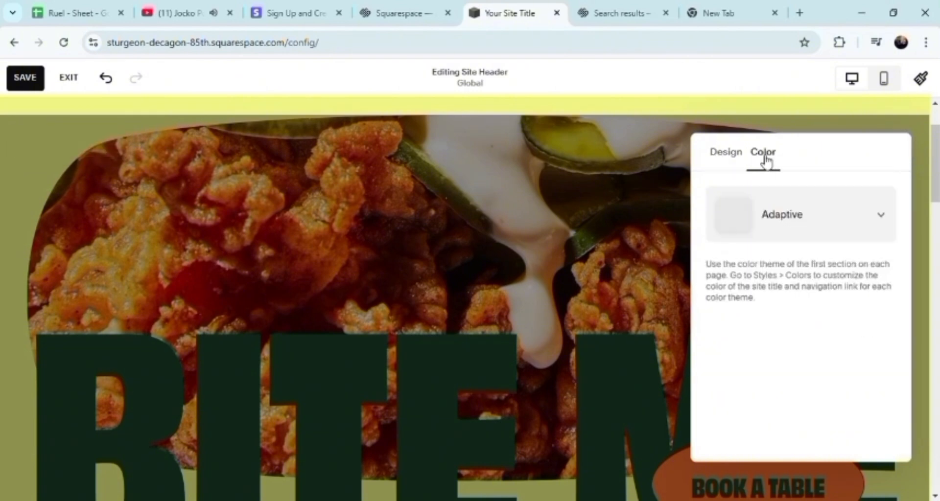
pyautogui.click(889, 218)
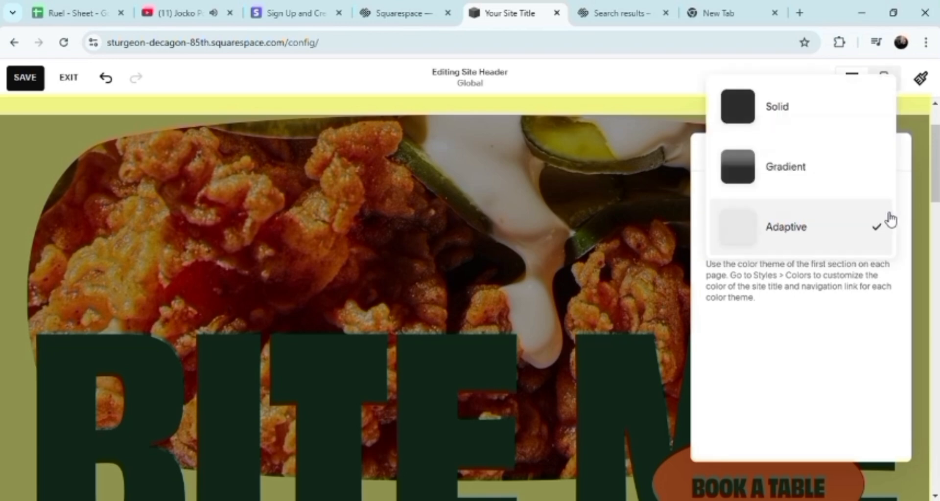
pyautogui.click(823, 172)
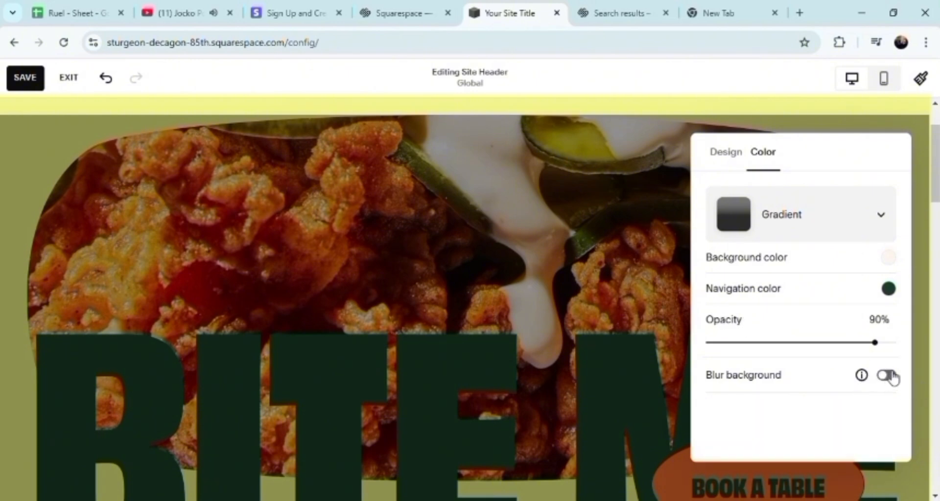
pyautogui.click(549, 192)
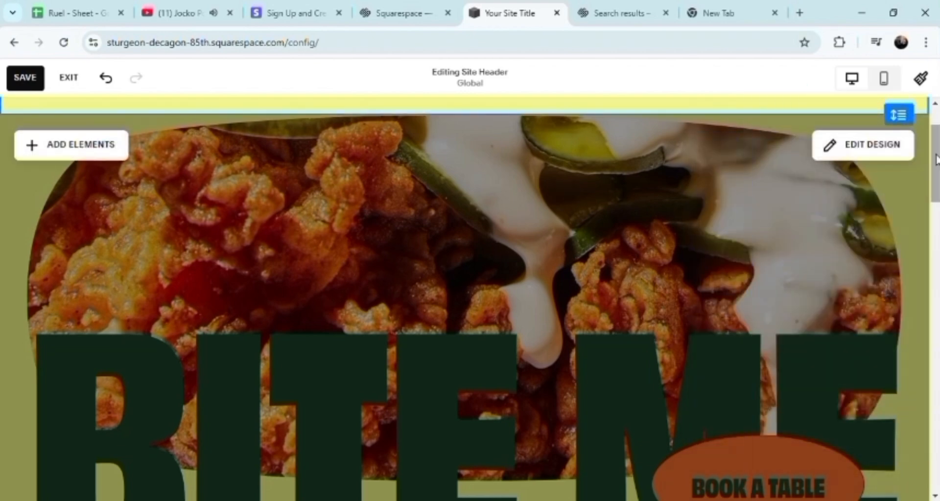
pyautogui.moveTo(936, 161); pyautogui.dragTo(935, 237)
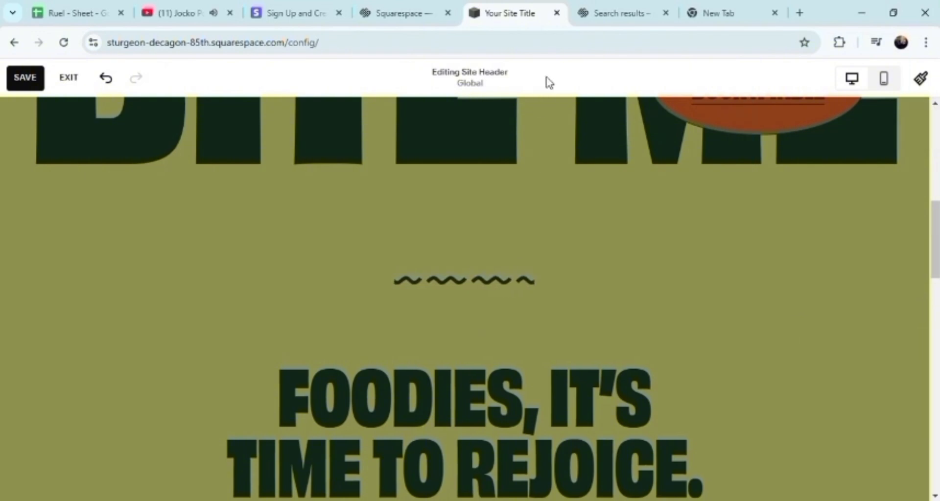
pyautogui.moveTo(936, 237)
pyautogui.mouseDown()
pyautogui.moveTo(935, 443)
pyautogui.moveTo(935, 138)
pyautogui.mouseUp()
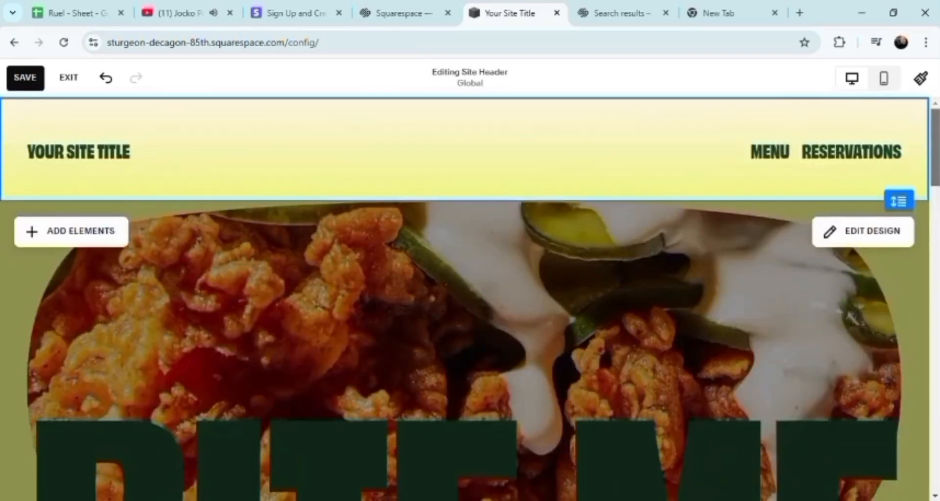
# Open Site Styles, examine the font settings, and return to the styles overview
pyautogui.click(923, 90)
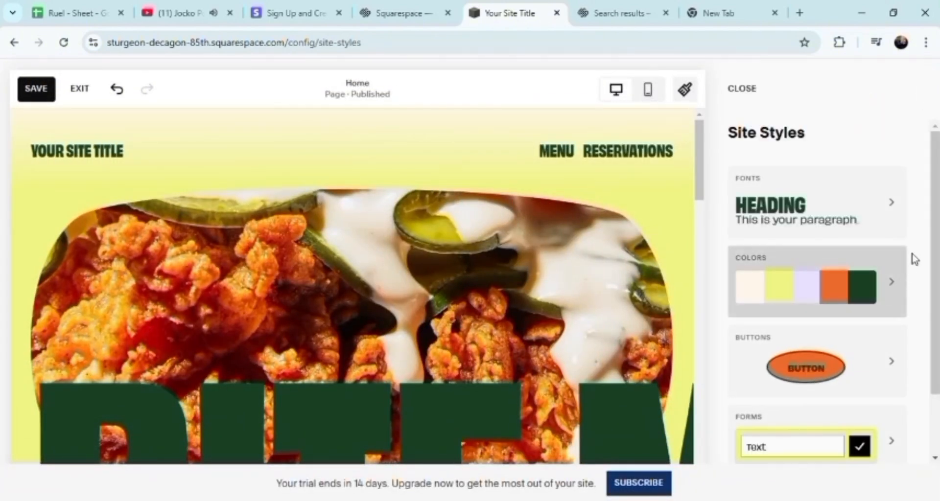
pyautogui.scroll(-1, 938, 253)
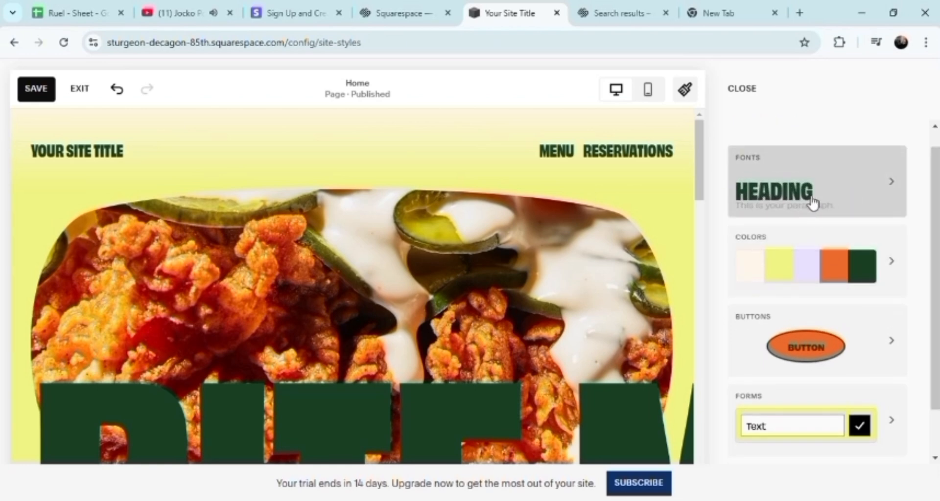
pyautogui.click(865, 205)
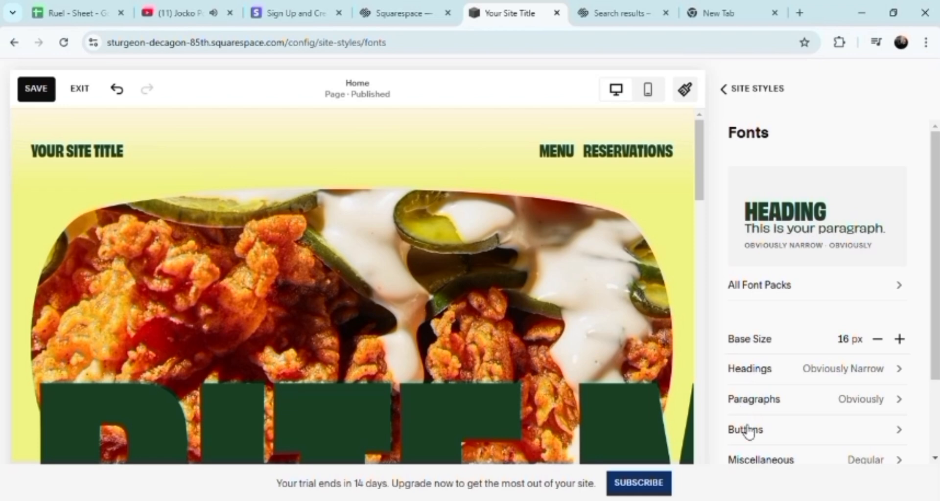
pyautogui.moveTo(937, 341); pyautogui.dragTo(936, 443)
pyautogui.scroll(3, 808, 270)
pyautogui.click(724, 91)
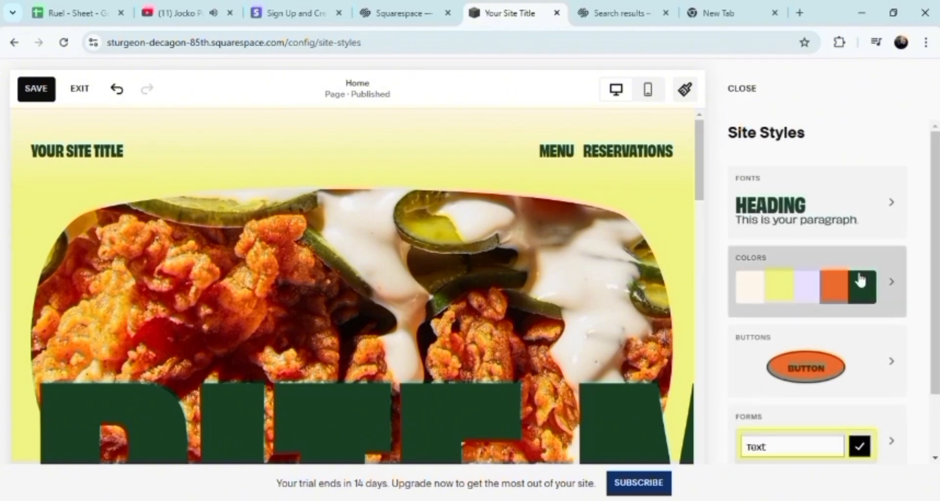
# Choose the second form pack, with a rounded text field and round check button, in the form styles and look through the other packs
pyautogui.click(808, 455)
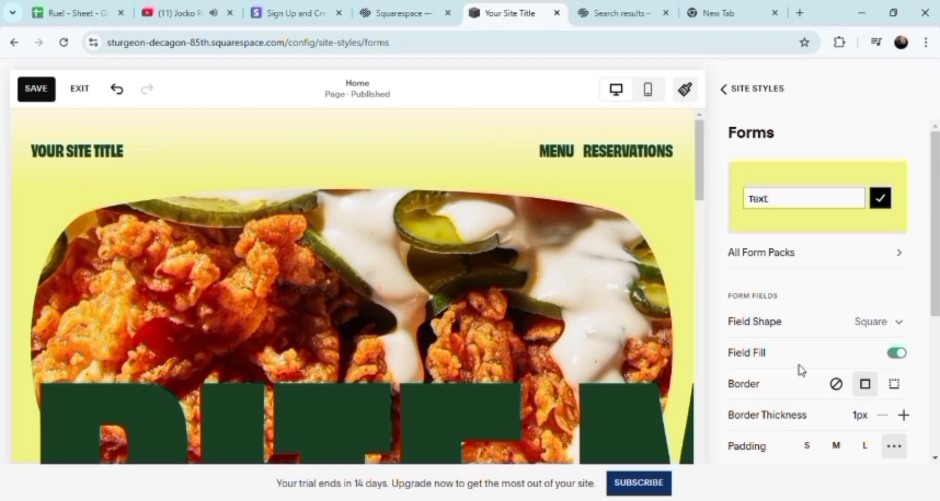
pyautogui.click(786, 200)
pyautogui.click(786, 200)
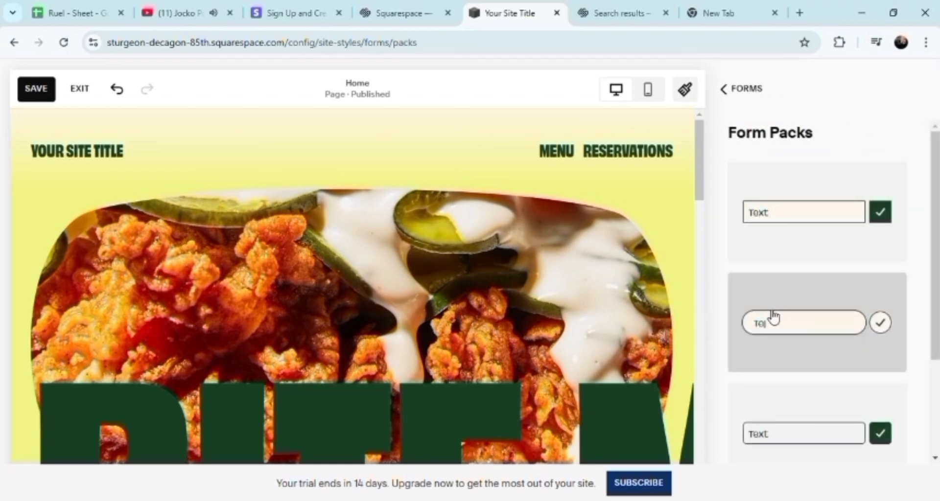
pyautogui.click(803, 327)
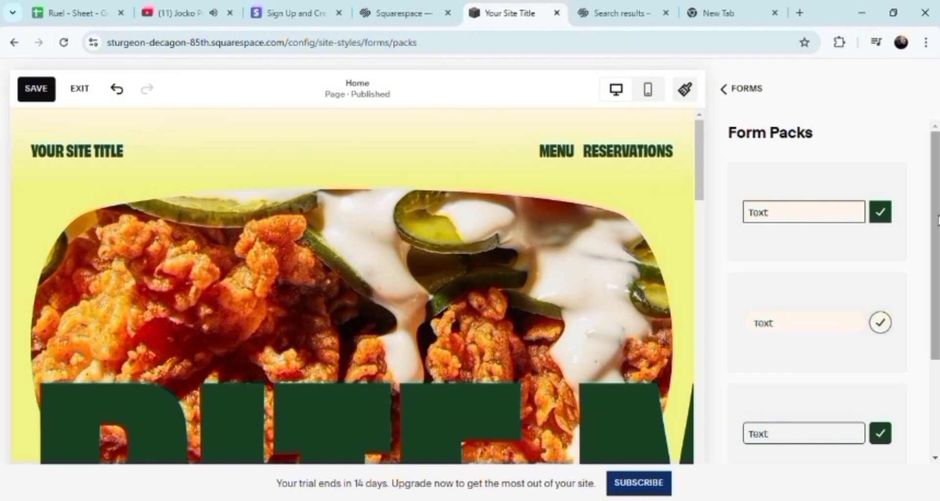
pyautogui.moveTo(937, 219); pyautogui.dragTo(933, 299)
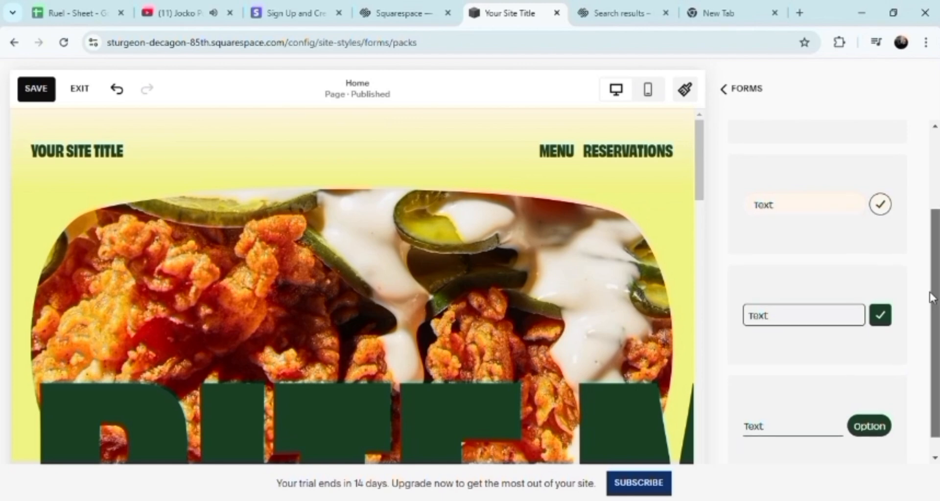
pyautogui.moveTo(932, 298); pyautogui.dragTo(933, 217)
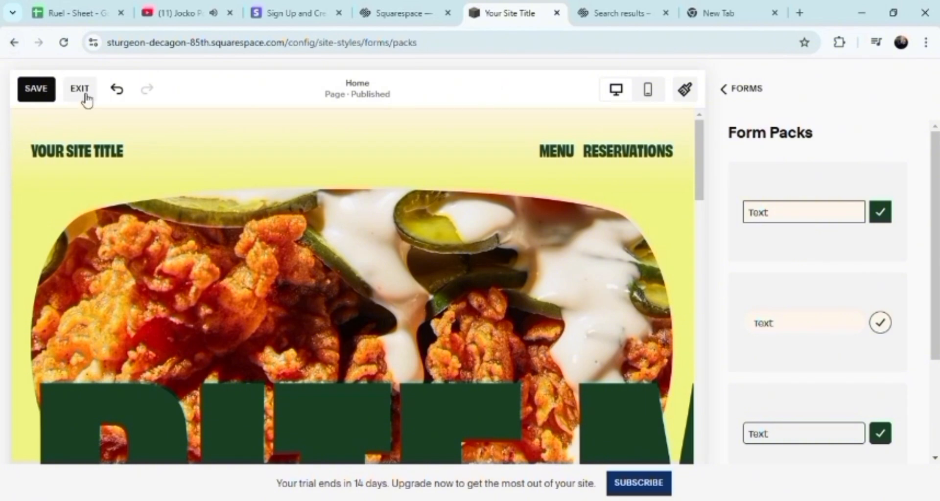
# Leave the form packs and Site Styles and return to the full-width editor of the Home page
pyautogui.click(14, 44)
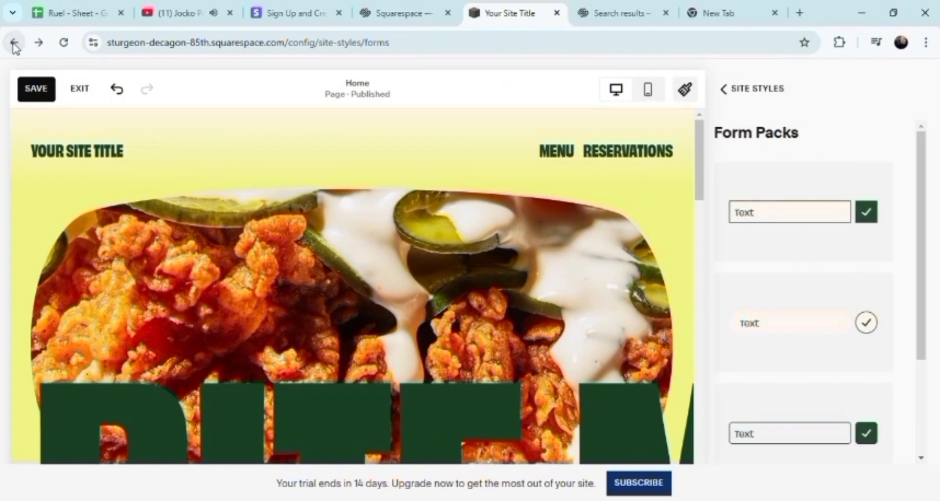
pyautogui.click(14, 44)
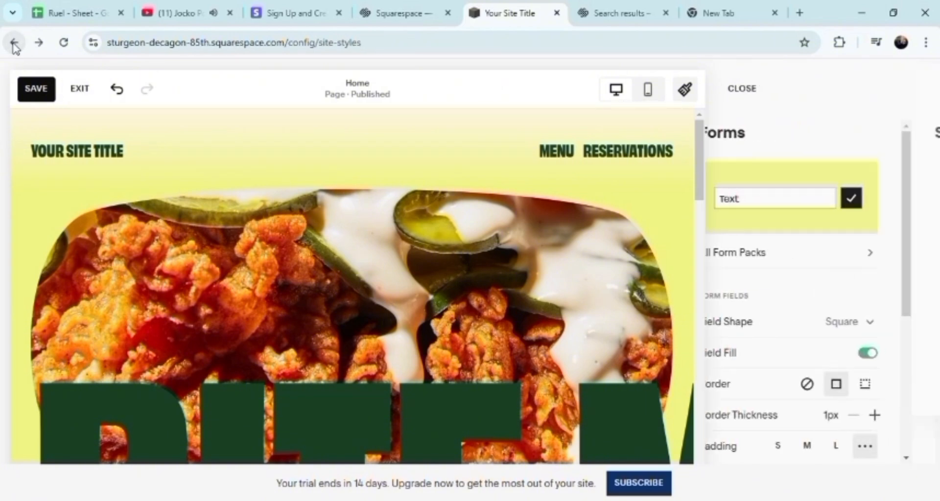
pyautogui.click(13, 44)
pyautogui.click(14, 44)
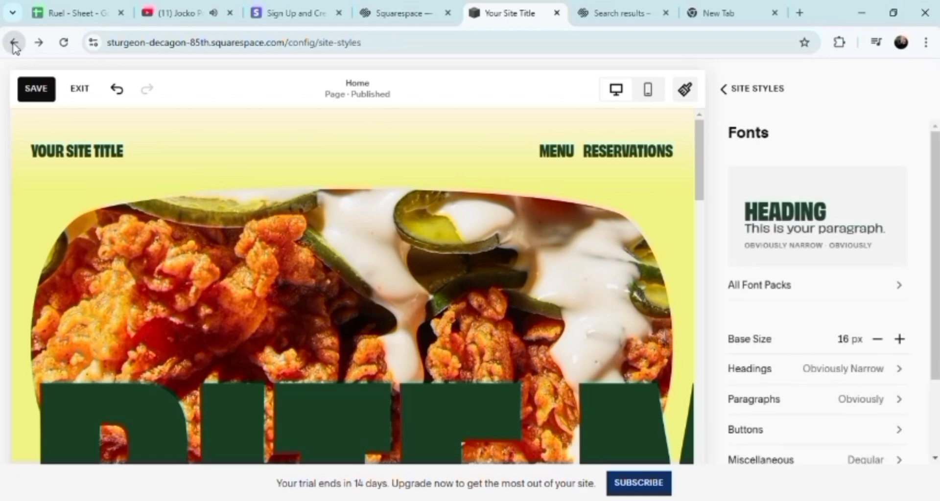
pyautogui.click(14, 44)
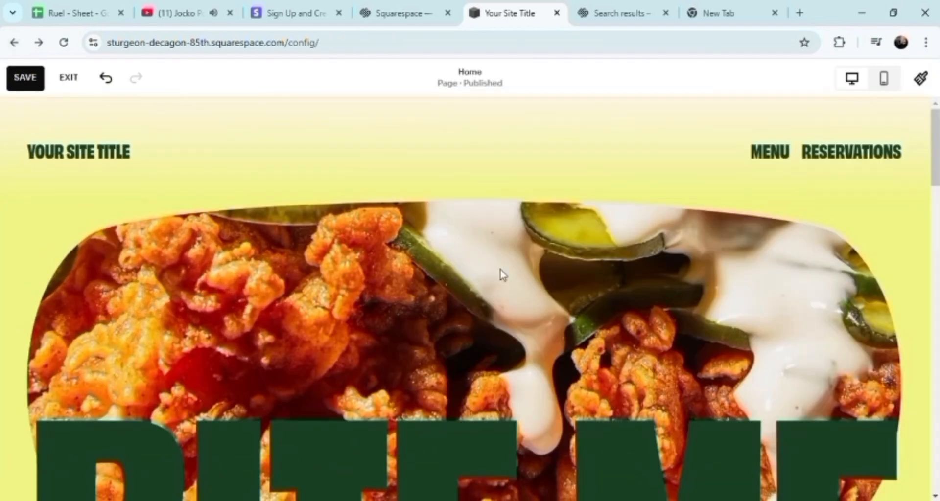
# Switch the Home page preview to the mobile view and save the site changes
pyautogui.click(887, 91)
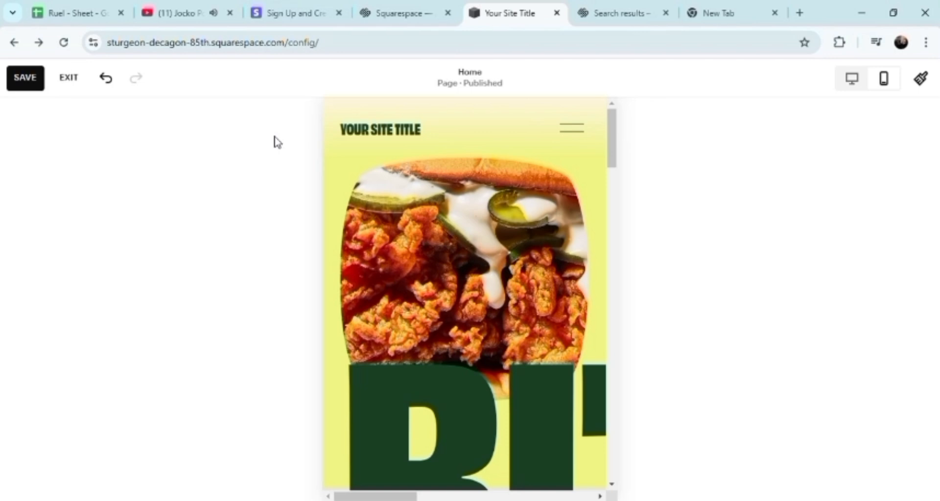
pyautogui.click(35, 80)
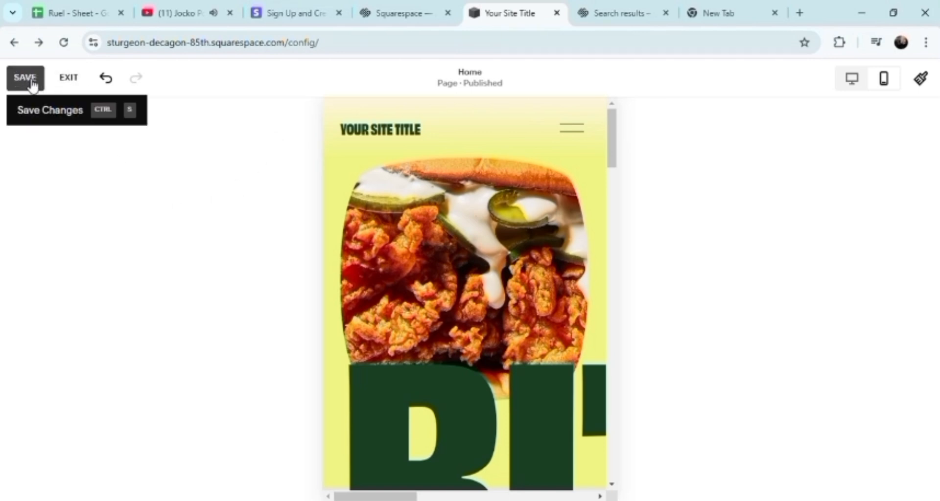